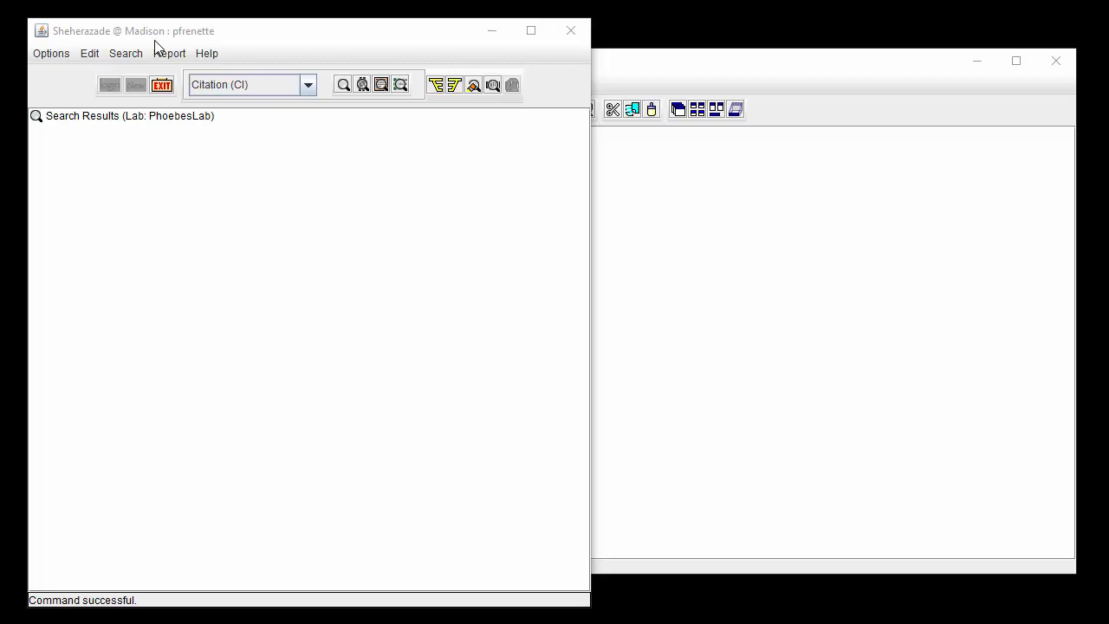
# Open a new Calendar (CA) view.
pyautogui.click(48, 53)
pyautogui.moveTo(152, 261)
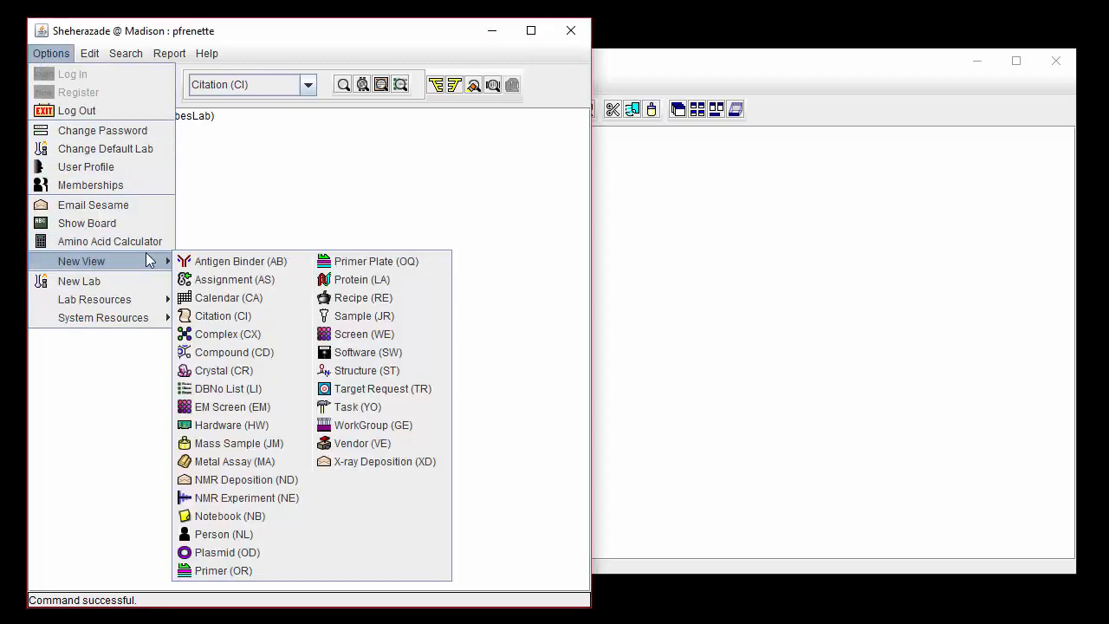
pyautogui.click(251, 299)
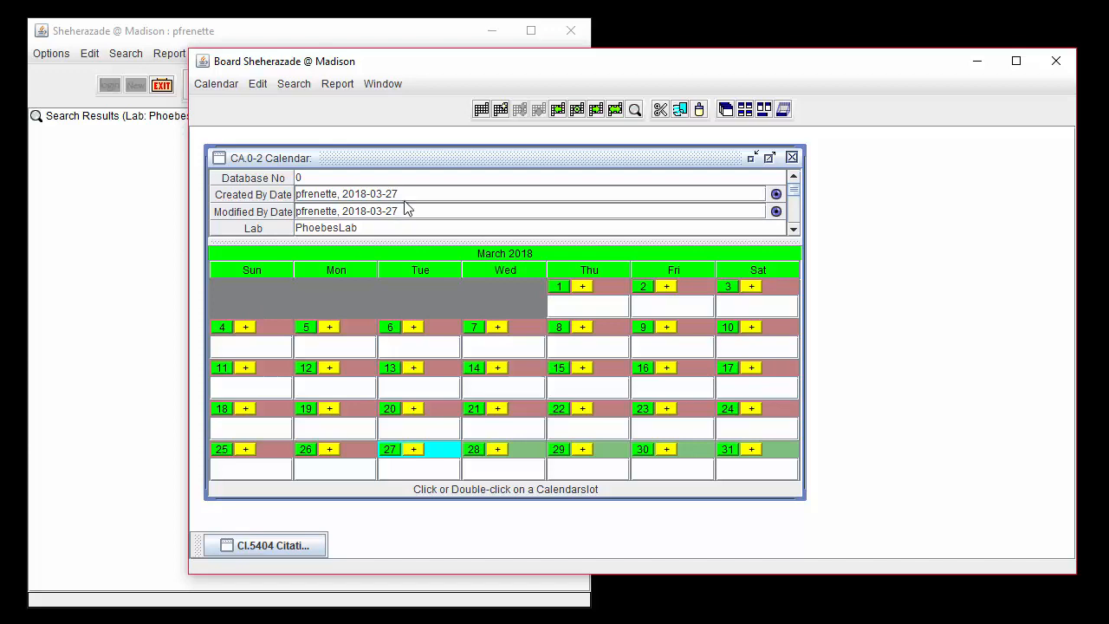
# Enlarge the new calendar's window and its record fields area so the fields down to Show Who can be seen.
pyautogui.moveTo(374, 241); pyautogui.dragTo(382, 341)
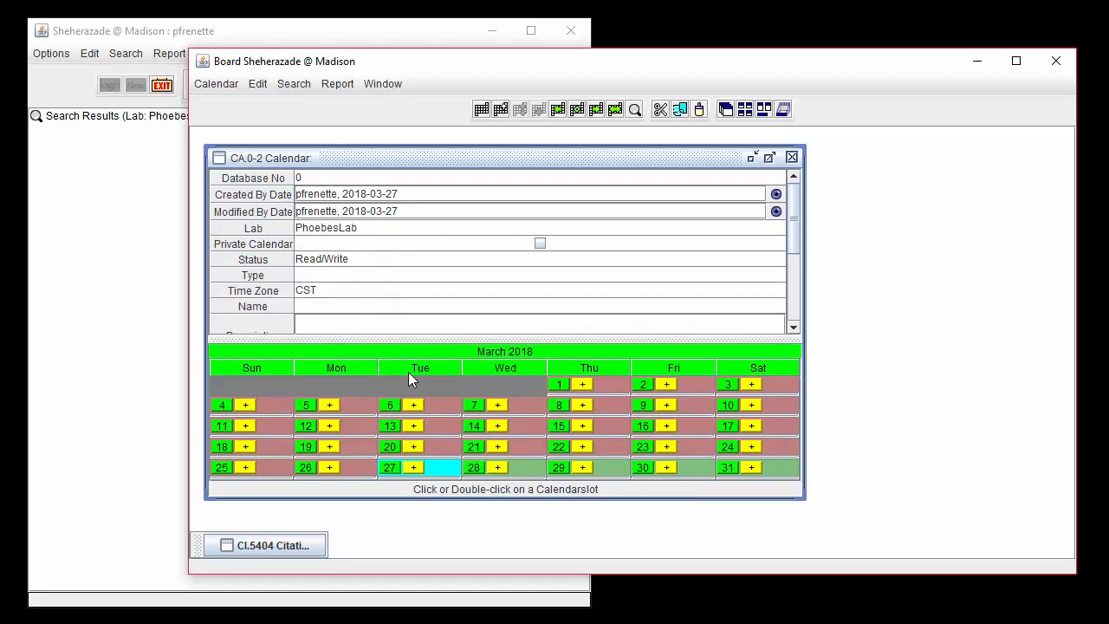
pyautogui.moveTo(407, 342); pyautogui.dragTo(391, 231)
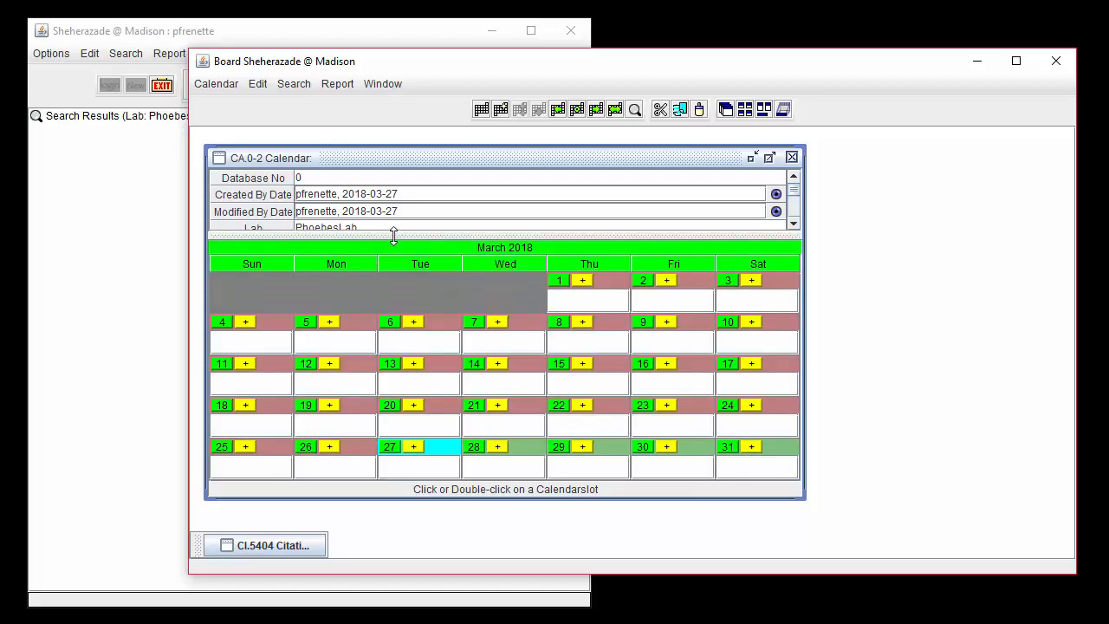
pyautogui.moveTo(387, 377); pyautogui.dragTo(384, 428)
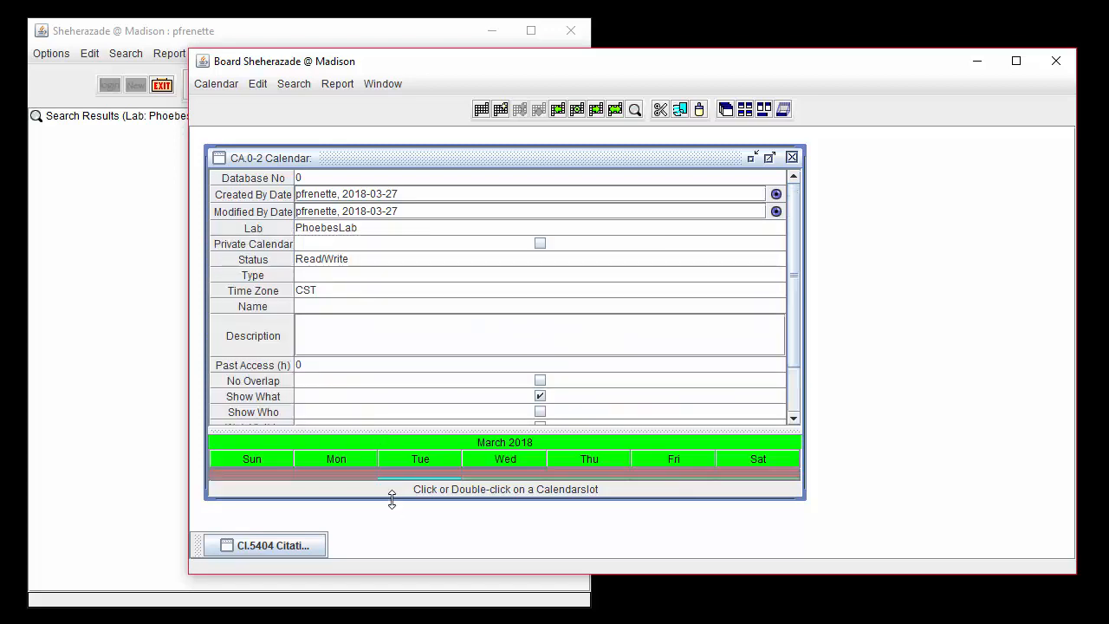
pyautogui.moveTo(392, 499); pyautogui.dragTo(389, 522)
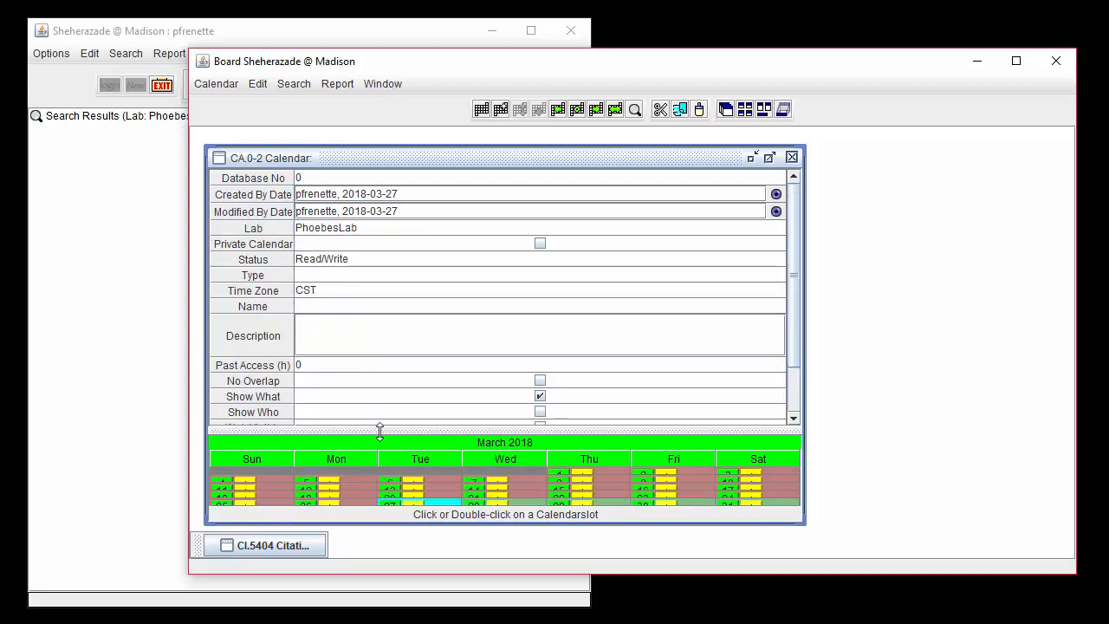
pyautogui.moveTo(379, 432); pyautogui.dragTo(378, 423)
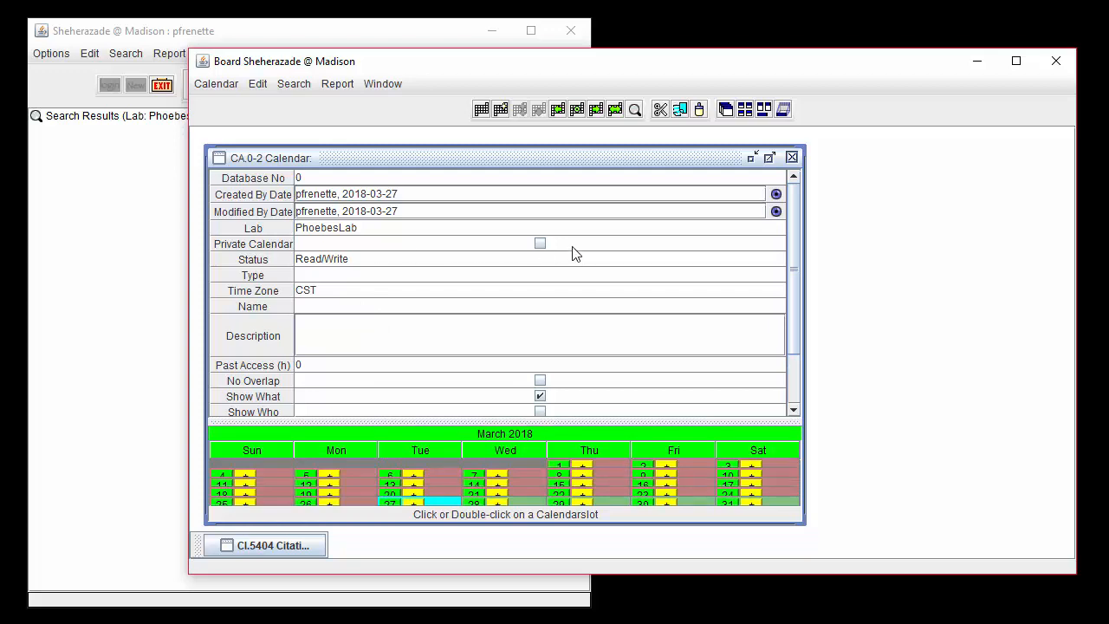
# Set the calendar's status to Read/Write and its type to Centrifuges, keeping Private Calendar off.
pyautogui.click(539, 244)
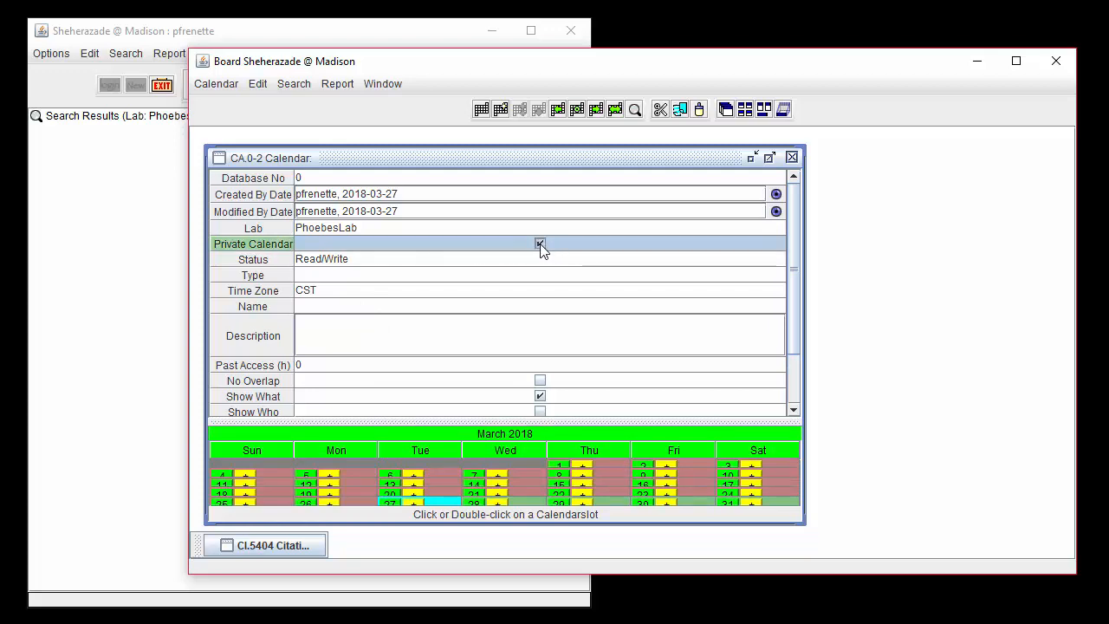
pyautogui.click(539, 245)
pyautogui.click(452, 261)
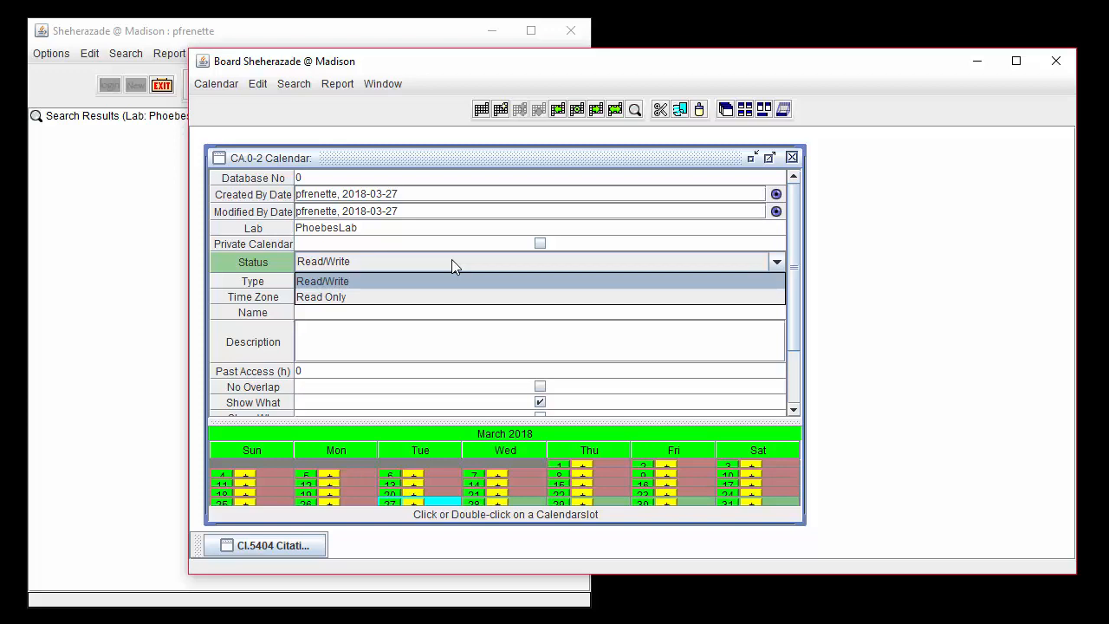
pyautogui.click(443, 281)
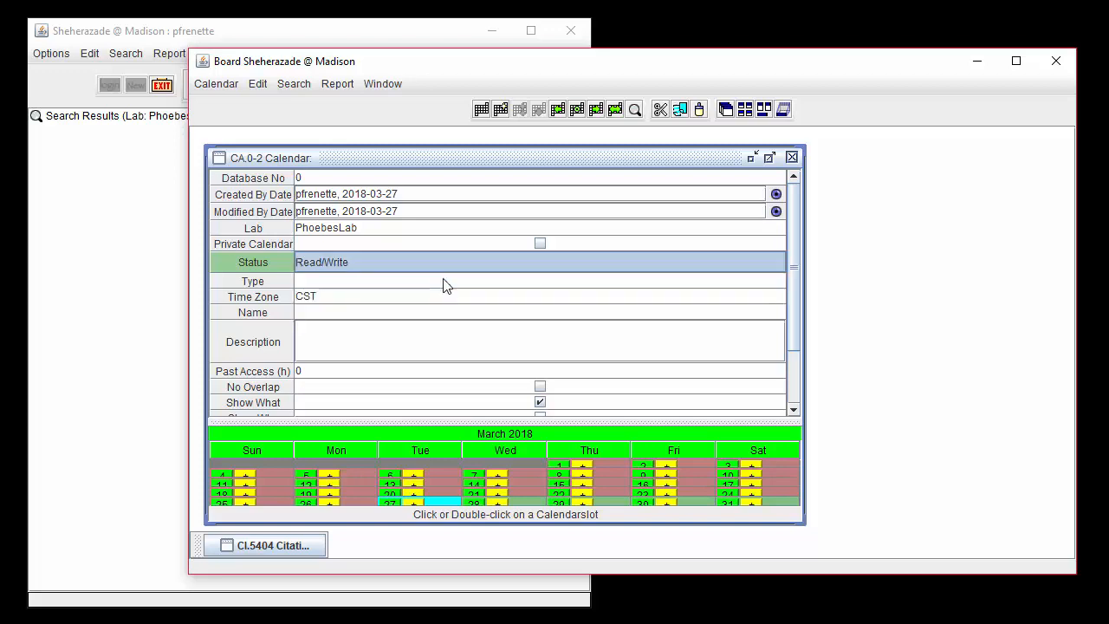
pyautogui.click(443, 282)
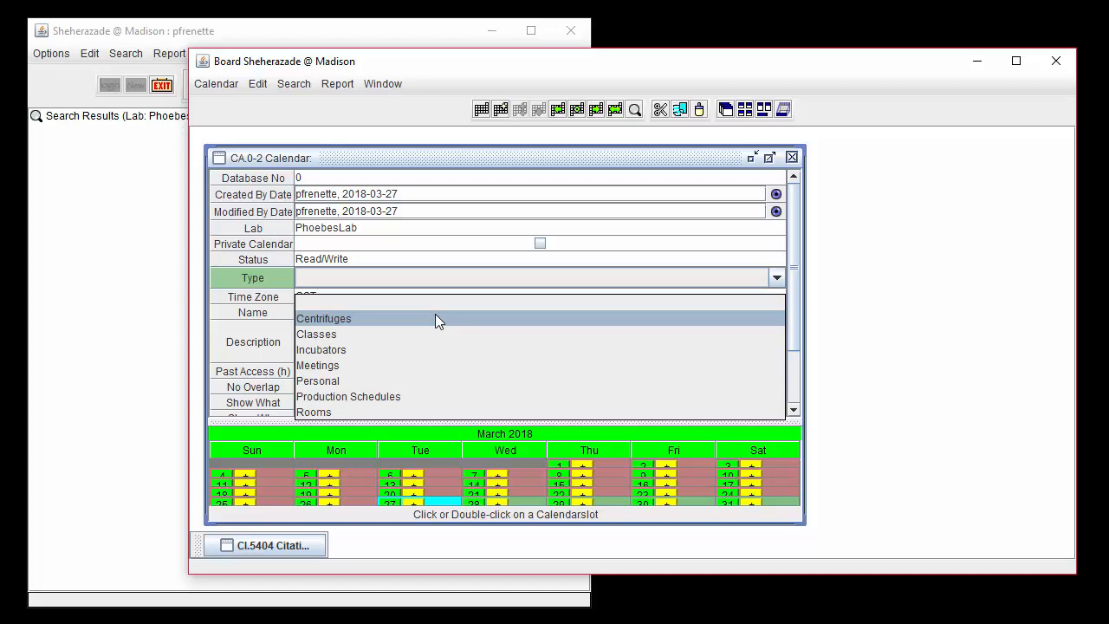
pyautogui.click(435, 318)
# Name the calendar "Ultracentrifuge Markley Lab Sign-up Sheet" and save it as a new database record.
pyautogui.click(432, 308)
pyautogui.write('Ultracen')
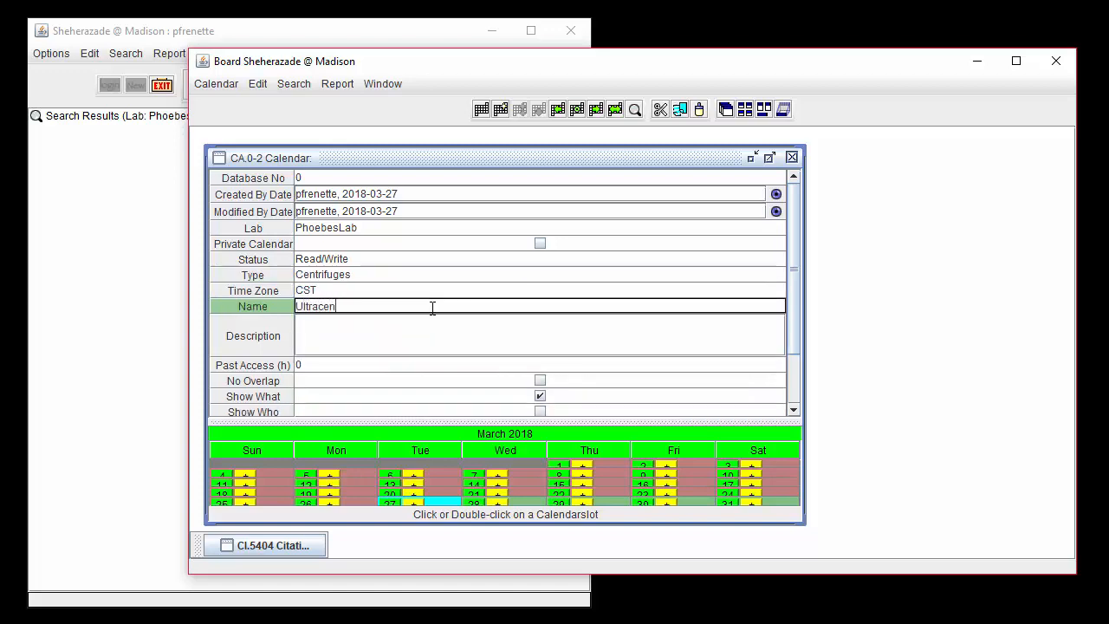
pyautogui.write('trifuge Markley Lab Sign-up Sheet')
pyautogui.click(231, 86)
pyautogui.click(231, 123)
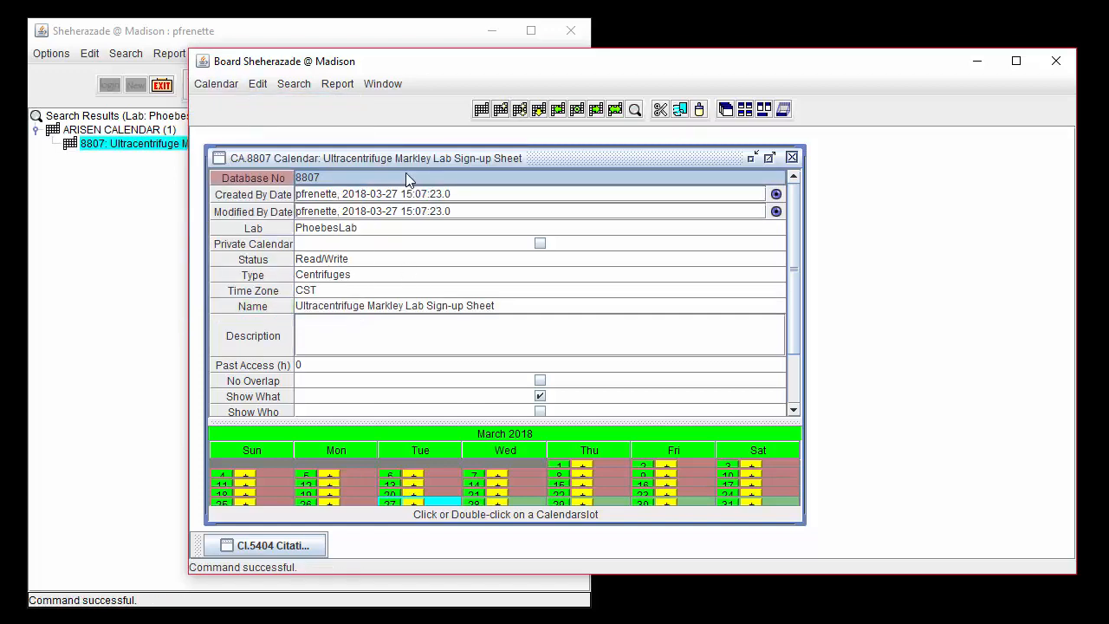
# Enter "Markley Lab staff reservations for ultracentrifuge" as the calendar's description.
pyautogui.click(403, 231)
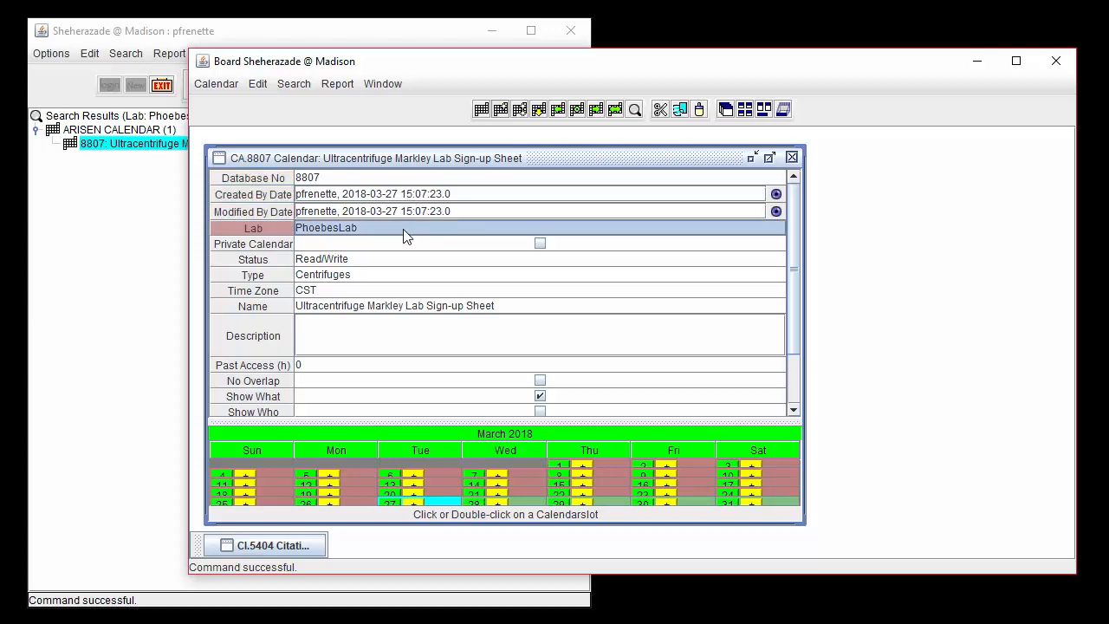
pyautogui.click(369, 329)
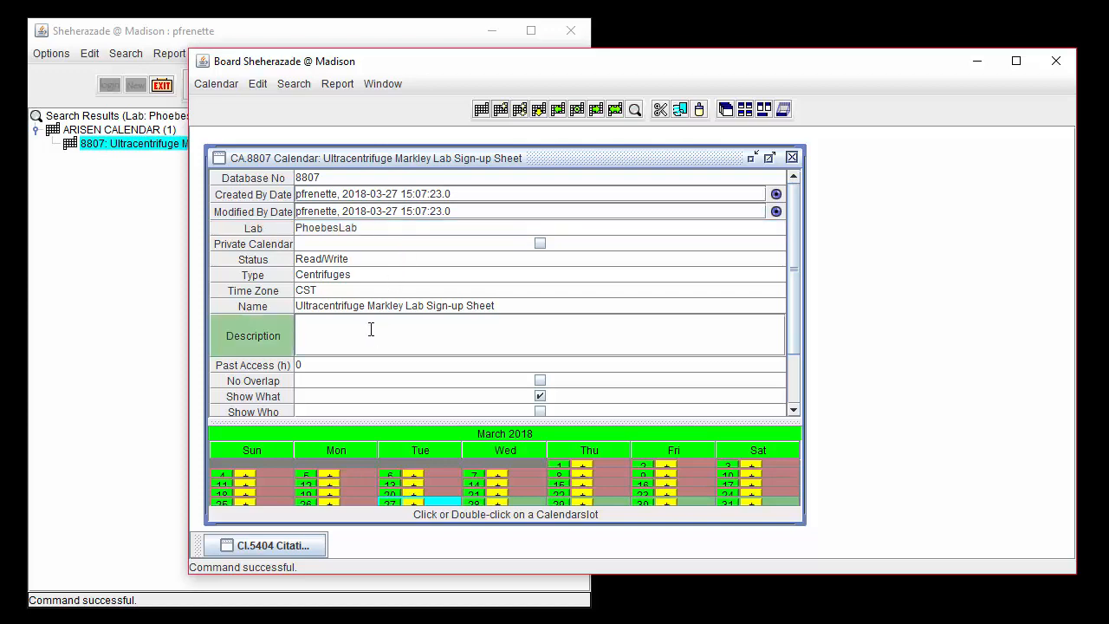
pyautogui.write('Markley Lab staff reservations for ultracentrifuge')
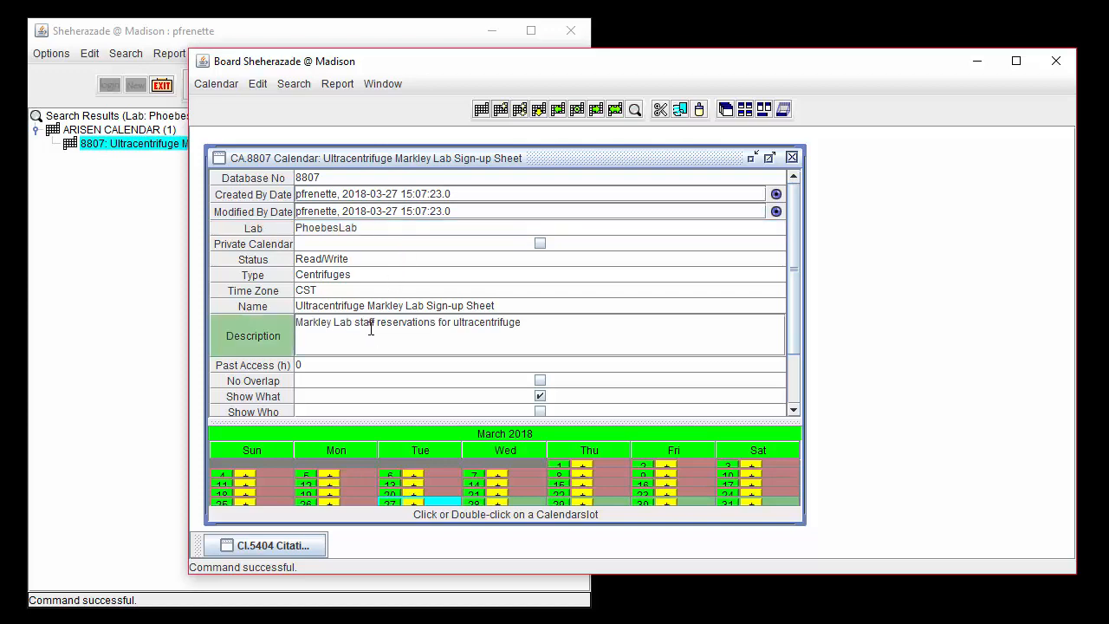
# Set the calendar's Past Access to 48 hours.
pyautogui.scroll(-1, 351, 310)
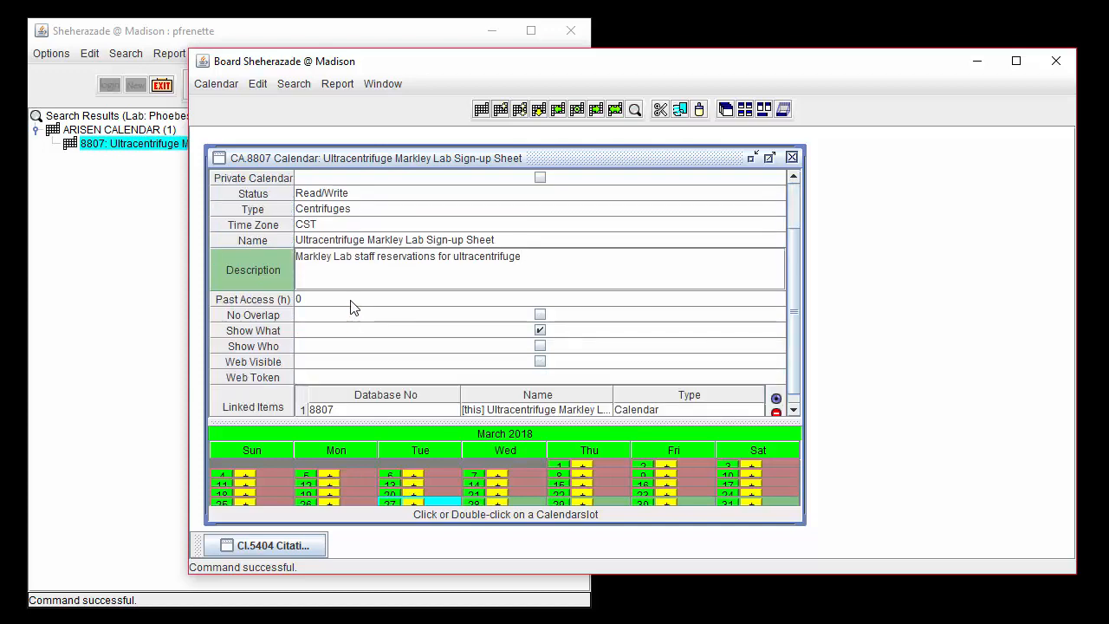
pyautogui.click(351, 302)
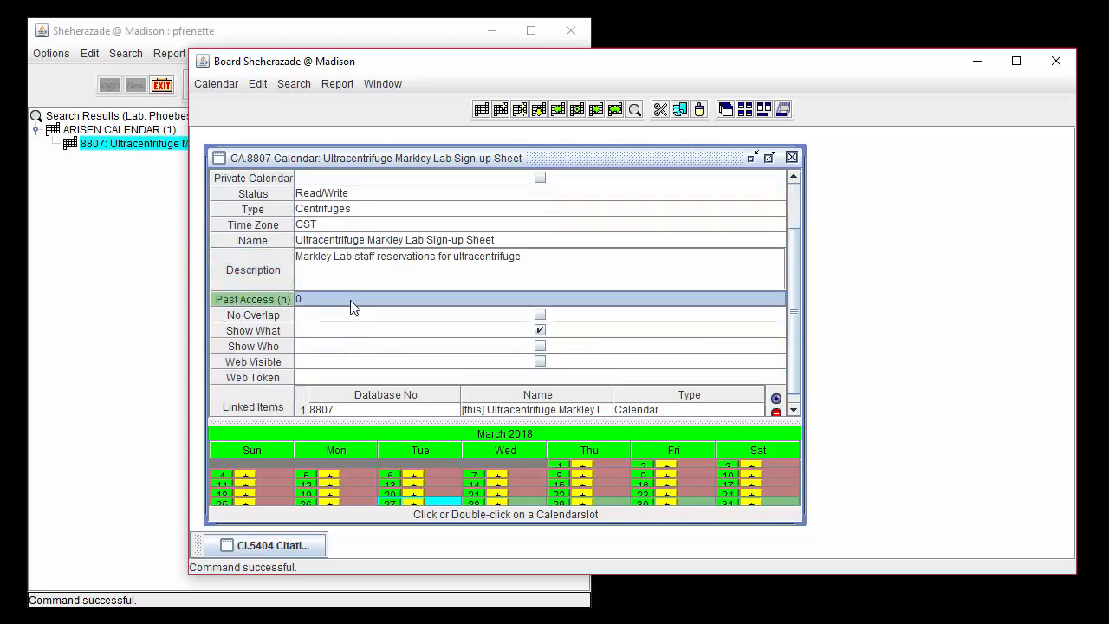
pyautogui.click(349, 298)
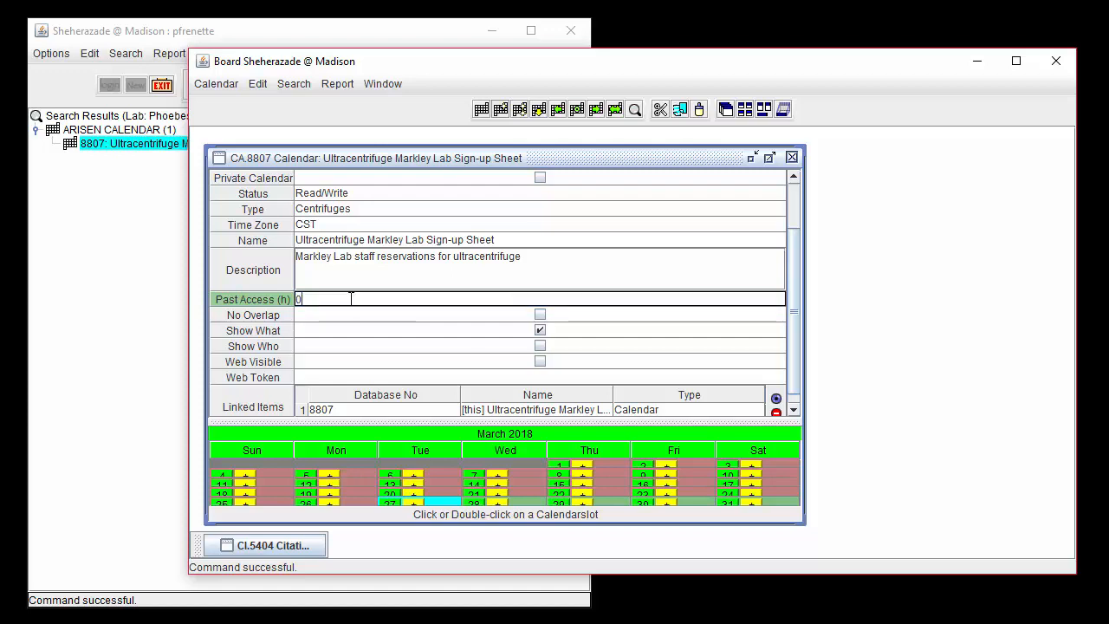
pyautogui.press('BackSpace')
pyautogui.write('48')
# Enable No Overlap, Show Who and Web Visible, disable Show What, and save the calendar into the database.
pyautogui.click(540, 315)
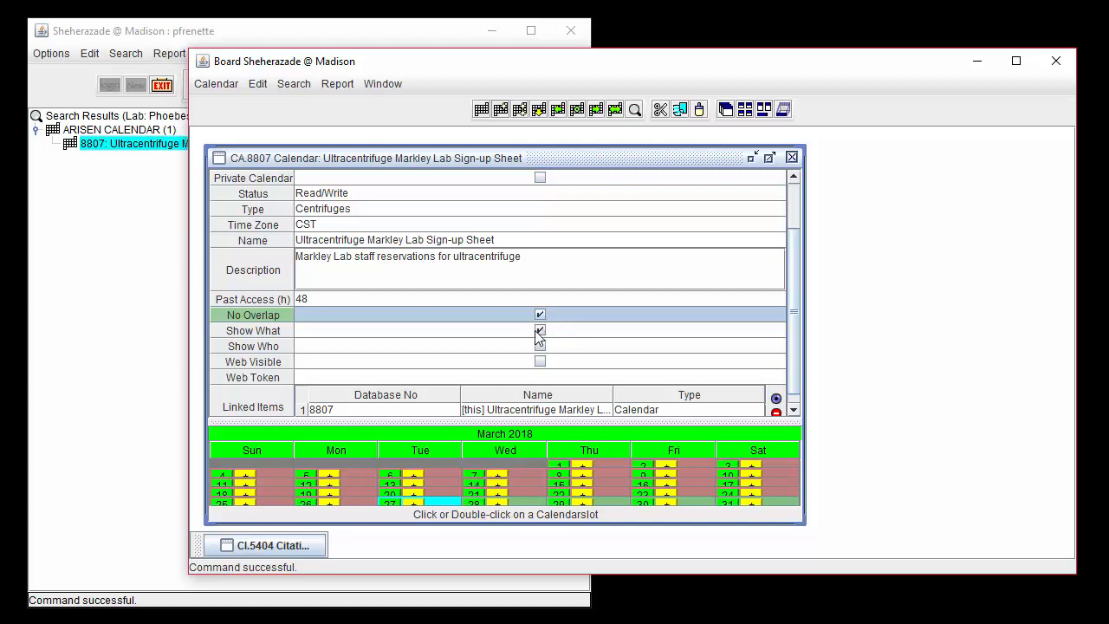
pyautogui.click(541, 330)
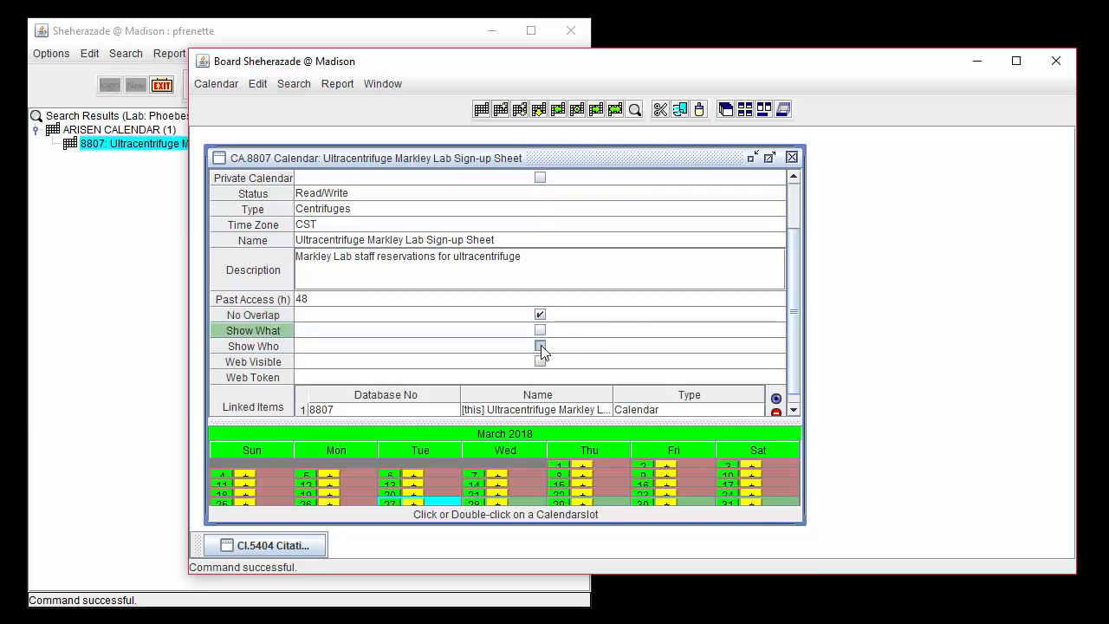
pyautogui.click(541, 346)
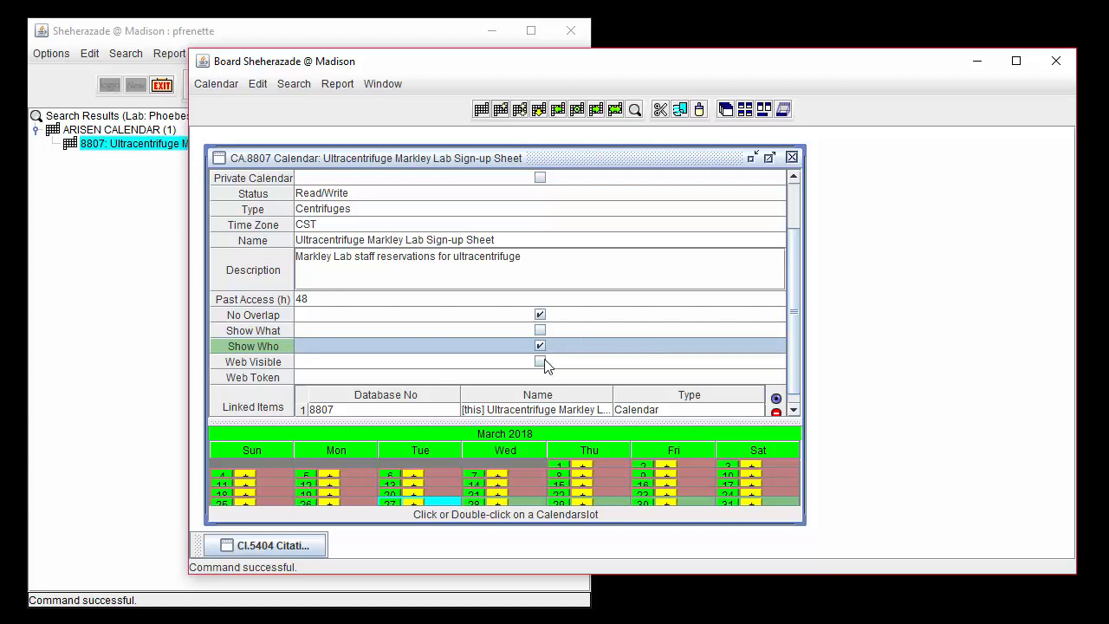
pyautogui.click(542, 362)
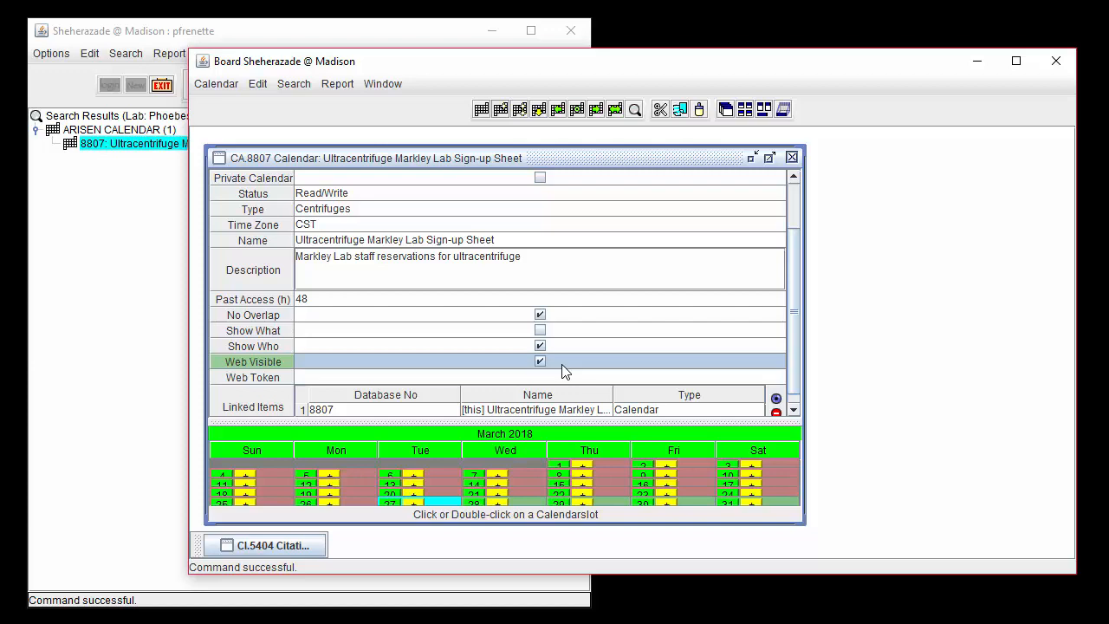
pyautogui.click(557, 376)
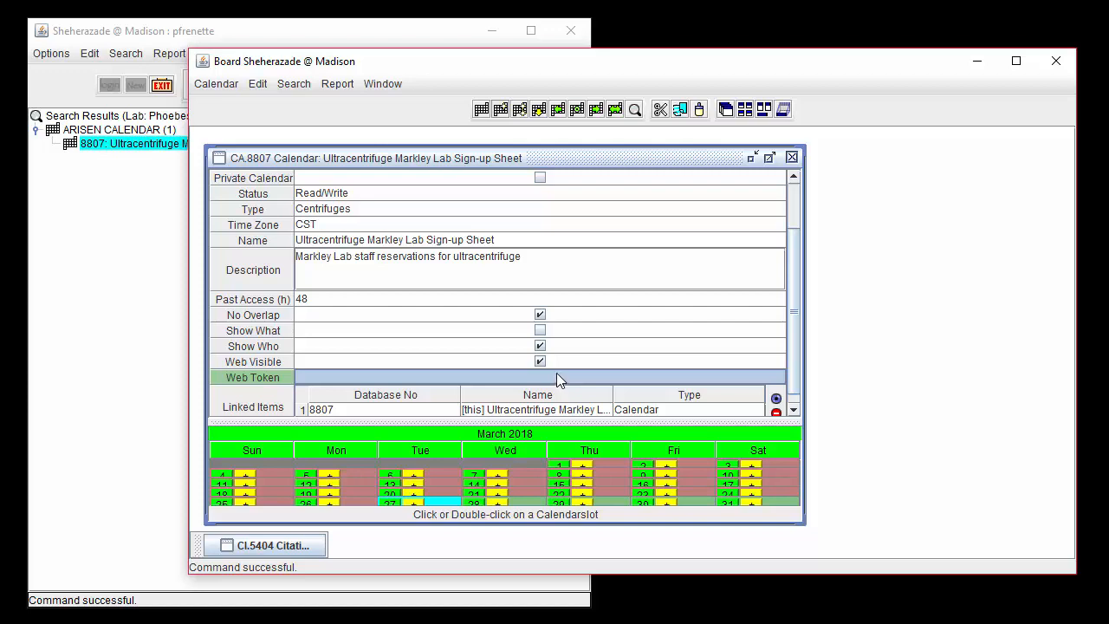
pyautogui.click(541, 114)
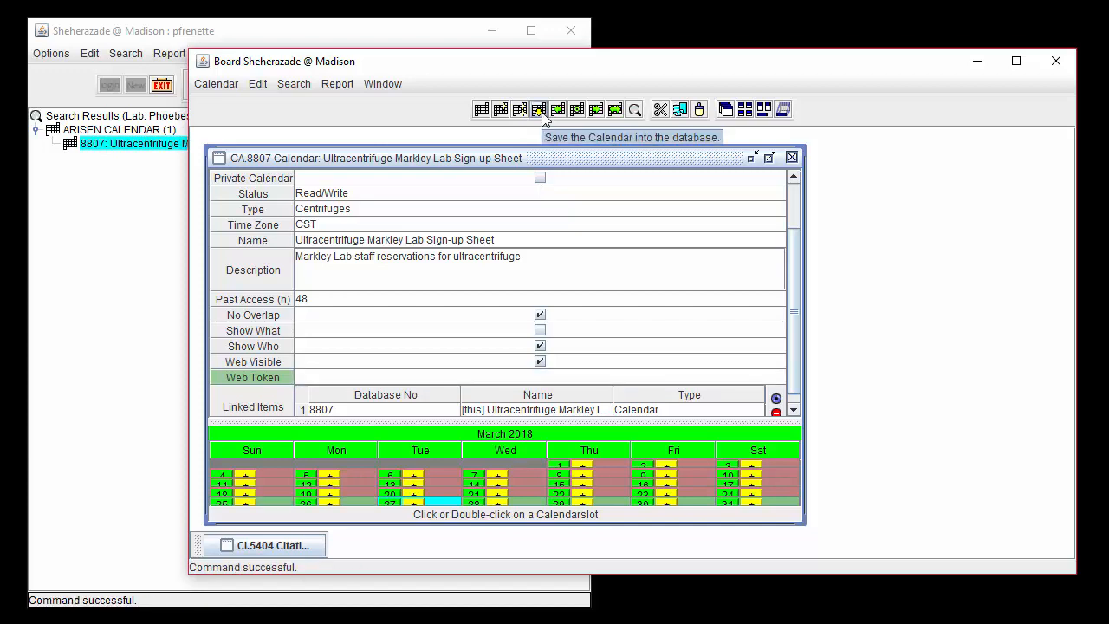
# Restore the minimized citation "Ultracentrafuge Manual - Sorvall-WX" beside the calendar and bring its Linked Items into view.
pyautogui.click(531, 404)
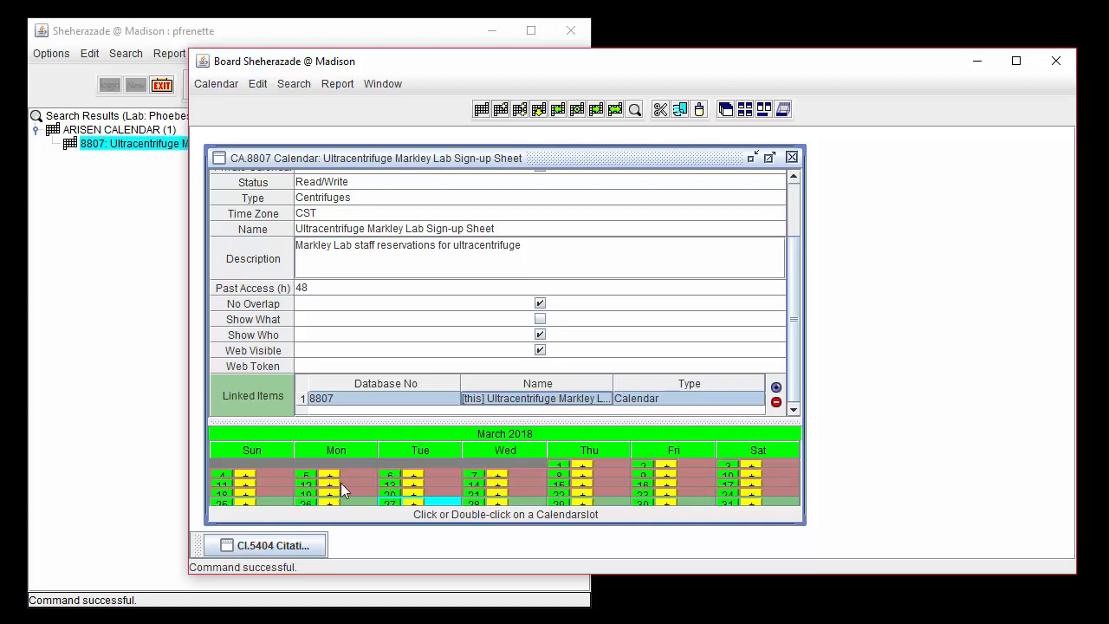
pyautogui.click(295, 542)
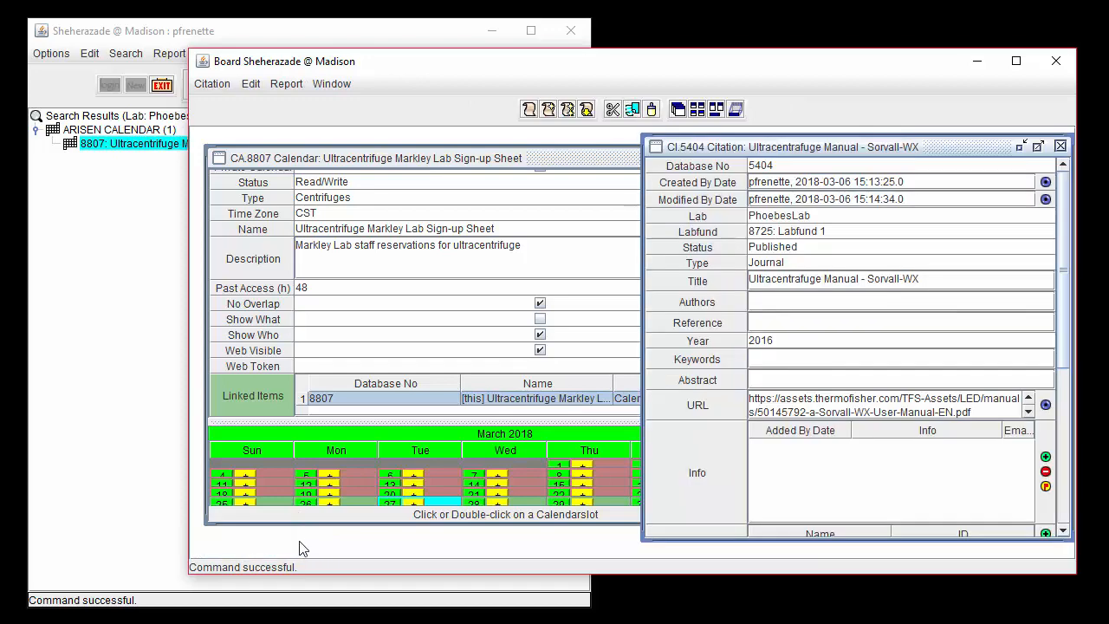
pyautogui.click(788, 284)
pyautogui.scroll(-5, 788, 327)
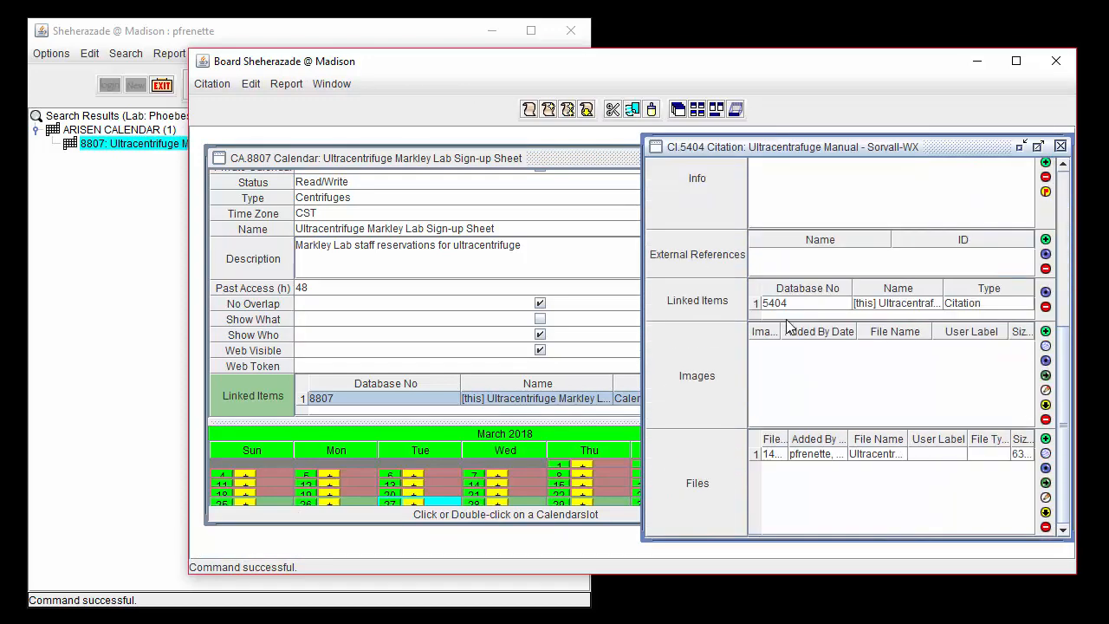
# Link the ultracentrifuge manual citation to the sign-up sheet calendar, confirm the link, and close the citation.
pyautogui.click(872, 304)
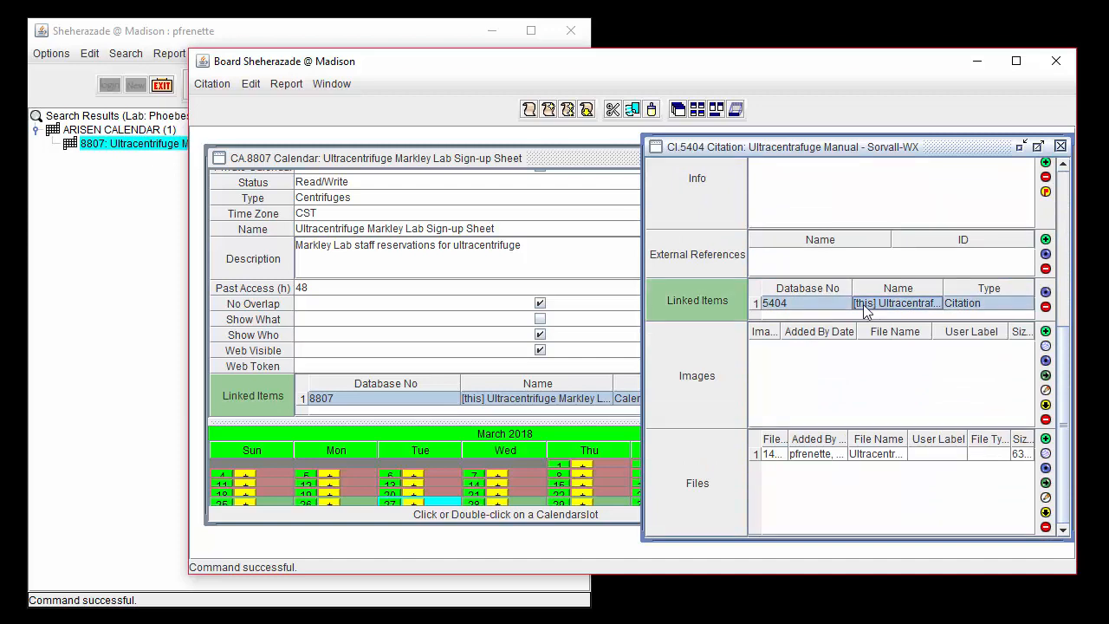
pyautogui.click(802, 305)
pyautogui.moveTo(875, 311); pyautogui.dragTo(642, 324)
pyautogui.moveTo(416, 152); pyautogui.dragTo(417, 154)
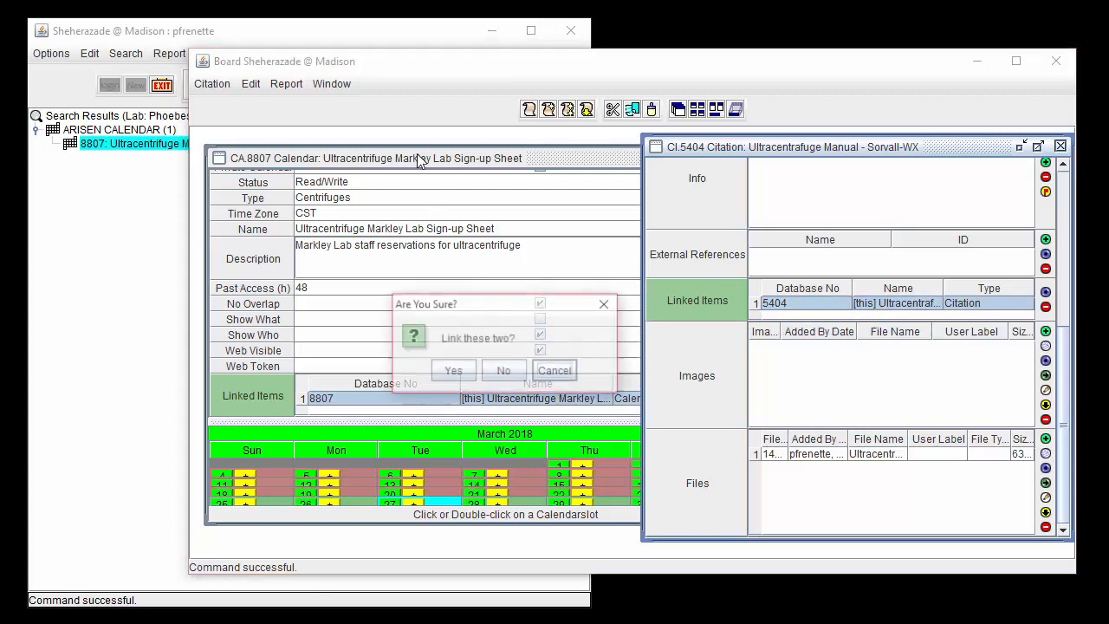
pyautogui.click(459, 378)
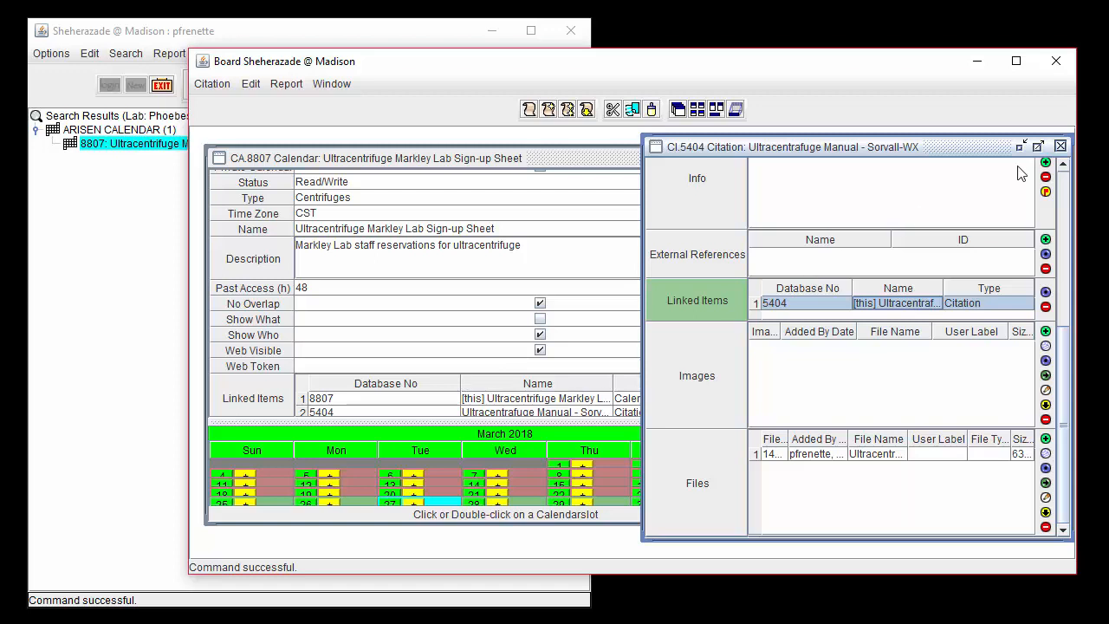
pyautogui.click(1060, 146)
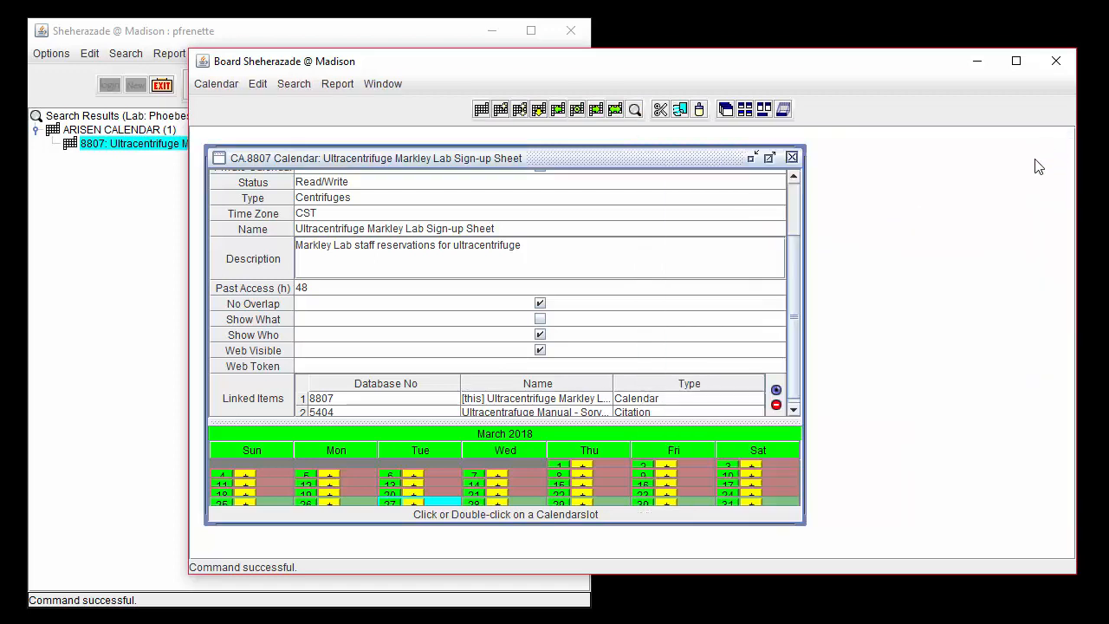
# View the linked manual citation from the calendar's Linked Items, and close it again.
pyautogui.click(636, 412)
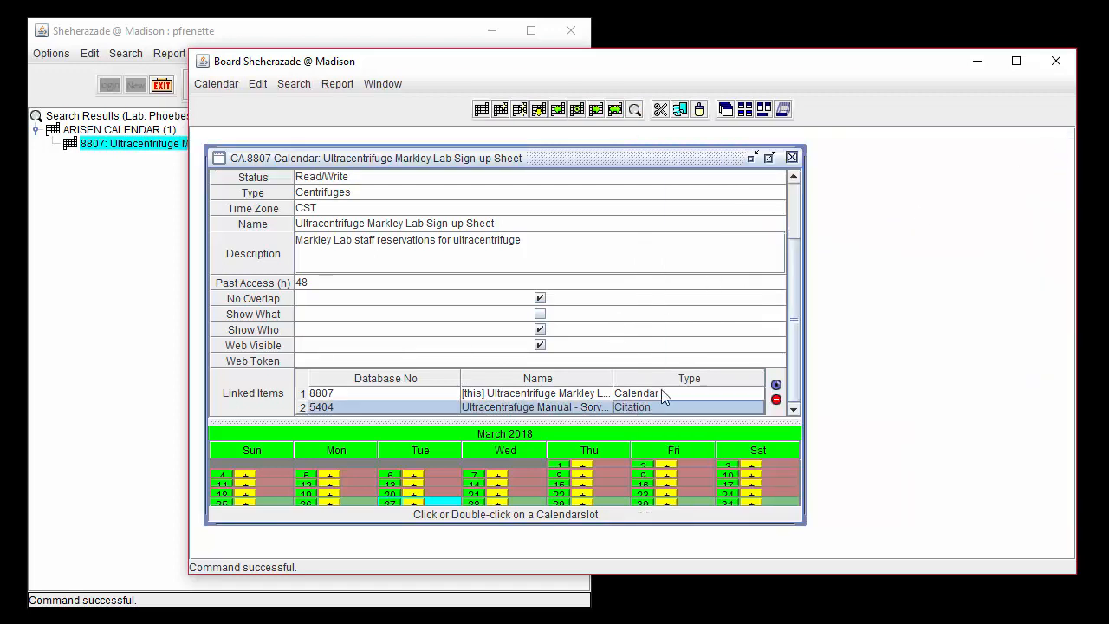
pyautogui.click(776, 385)
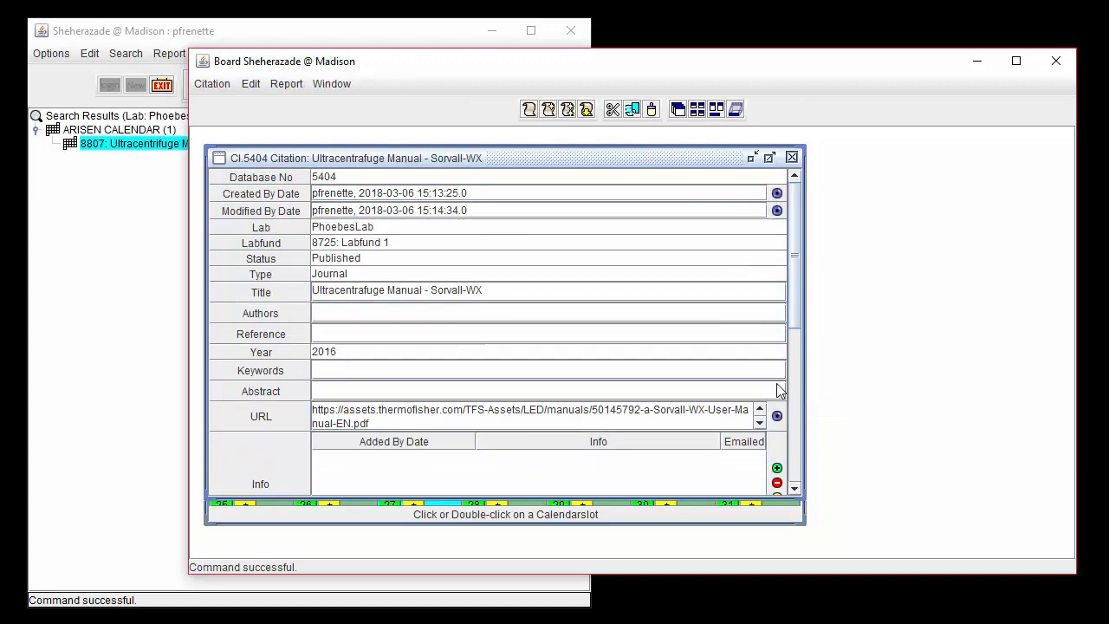
pyautogui.click(792, 159)
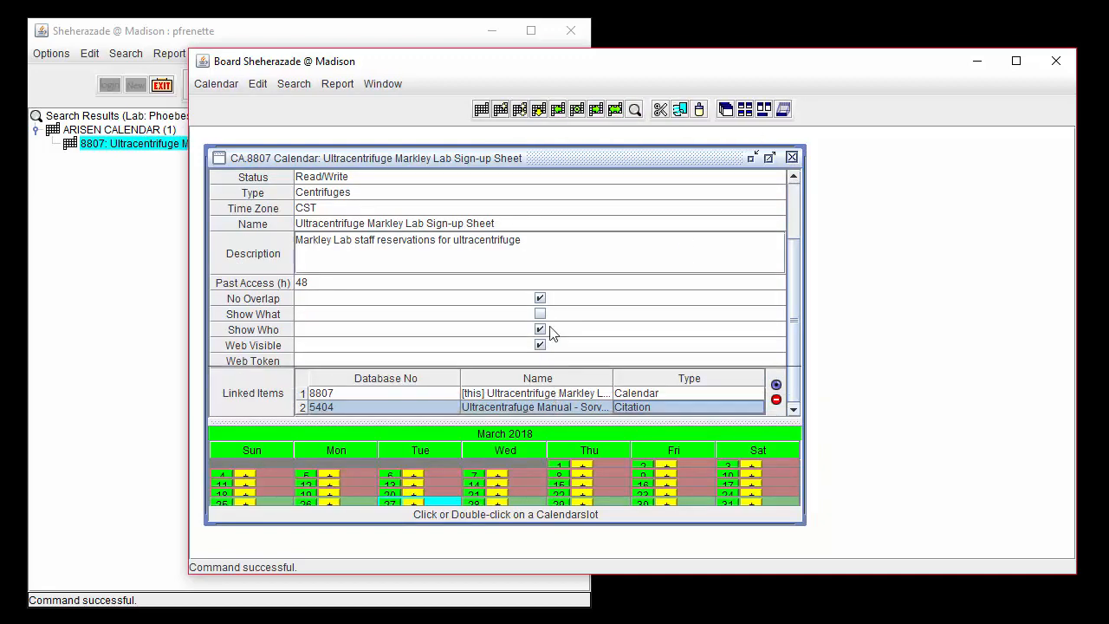
# Enlarge the month grid of the sign-up sheet calendar, view the previous month, and return to March 2018.
pyautogui.moveTo(546, 421); pyautogui.dragTo(543, 223)
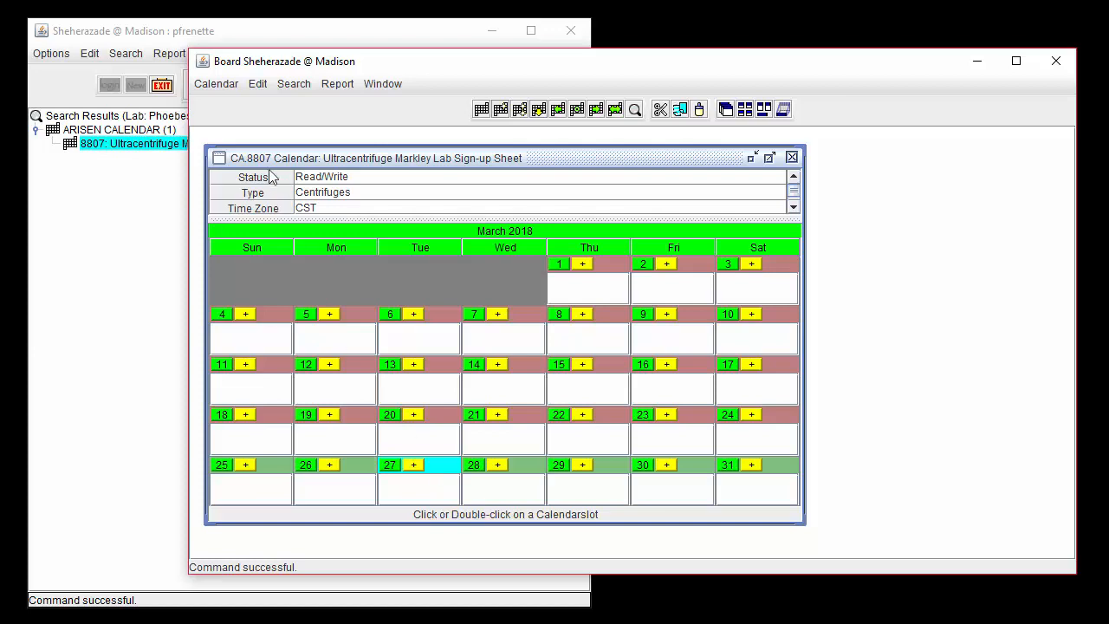
pyautogui.click(216, 83)
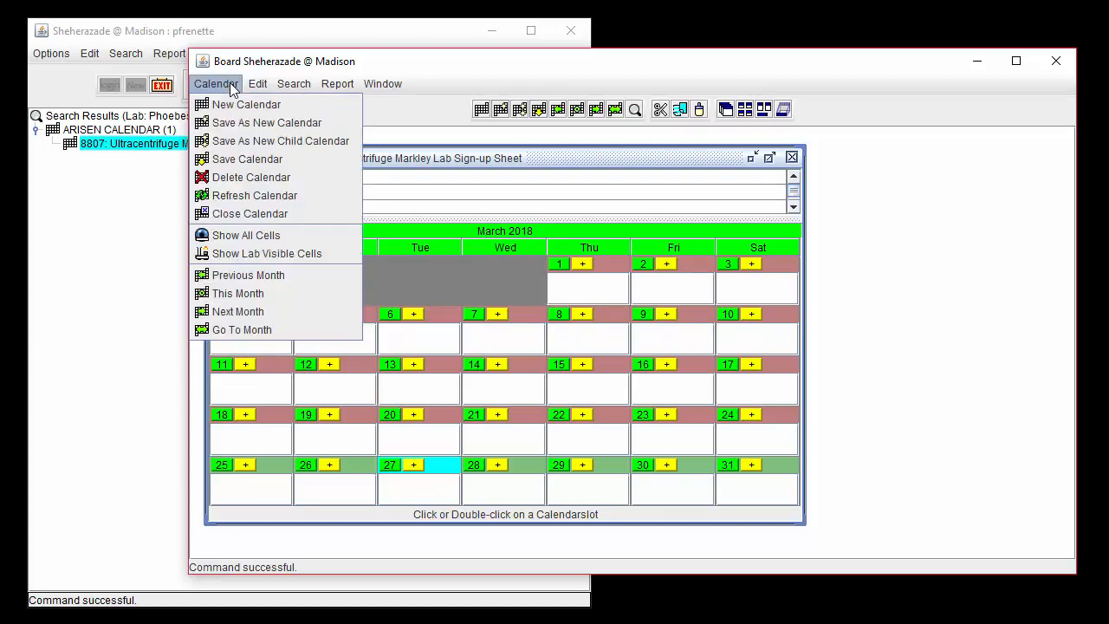
pyautogui.click(302, 277)
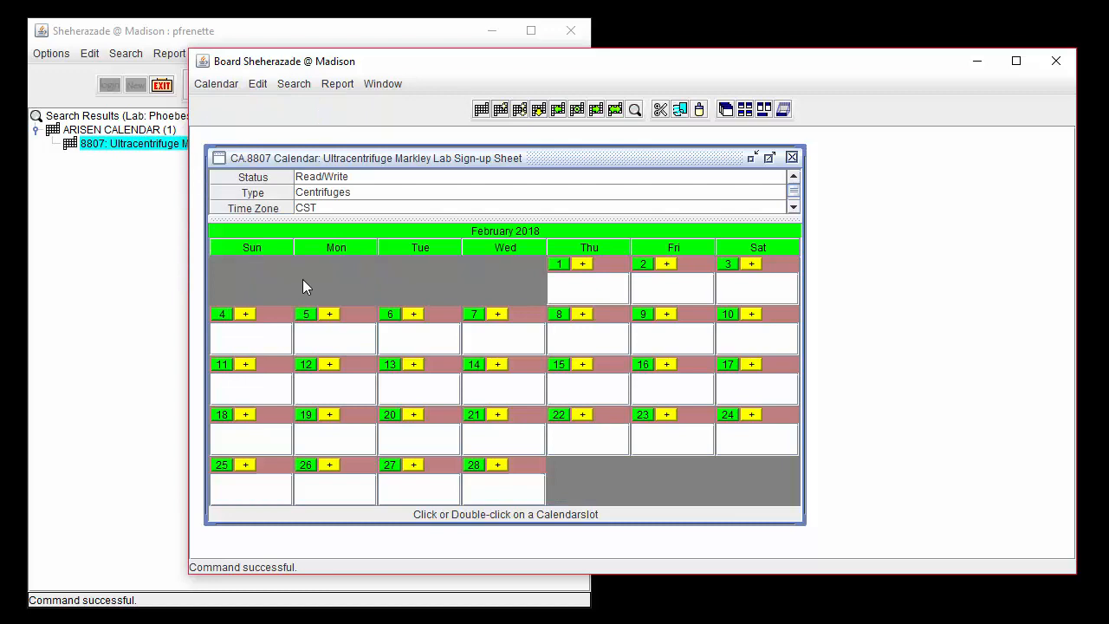
pyautogui.click(595, 112)
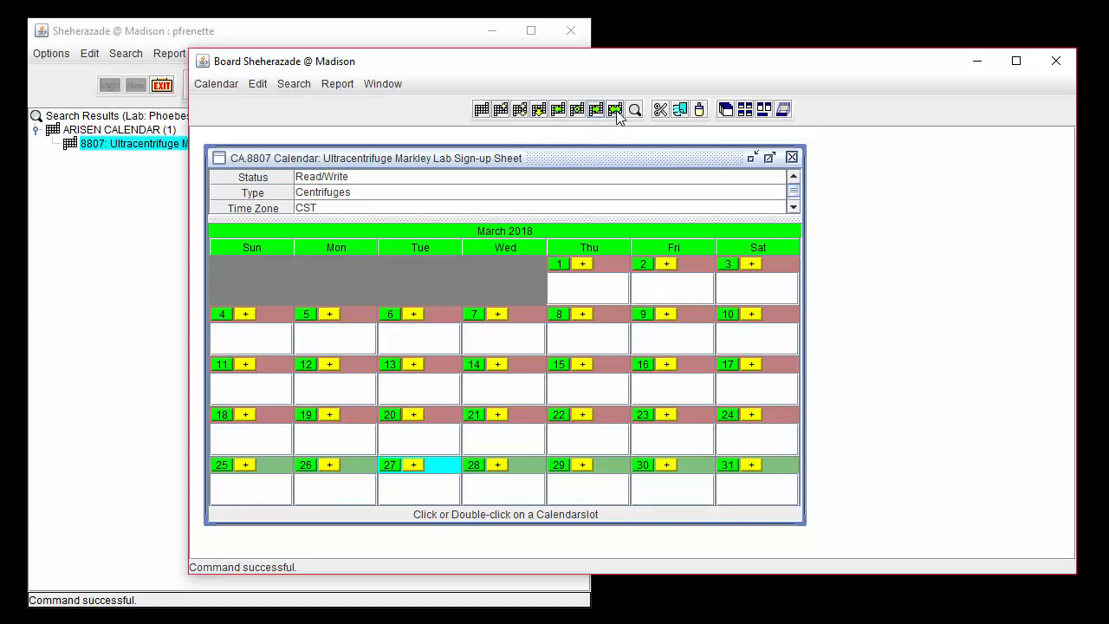
# Go to month 4 of 2018 in the sign-up sheet calendar.
pyautogui.click(615, 110)
pyautogui.click(402, 349)
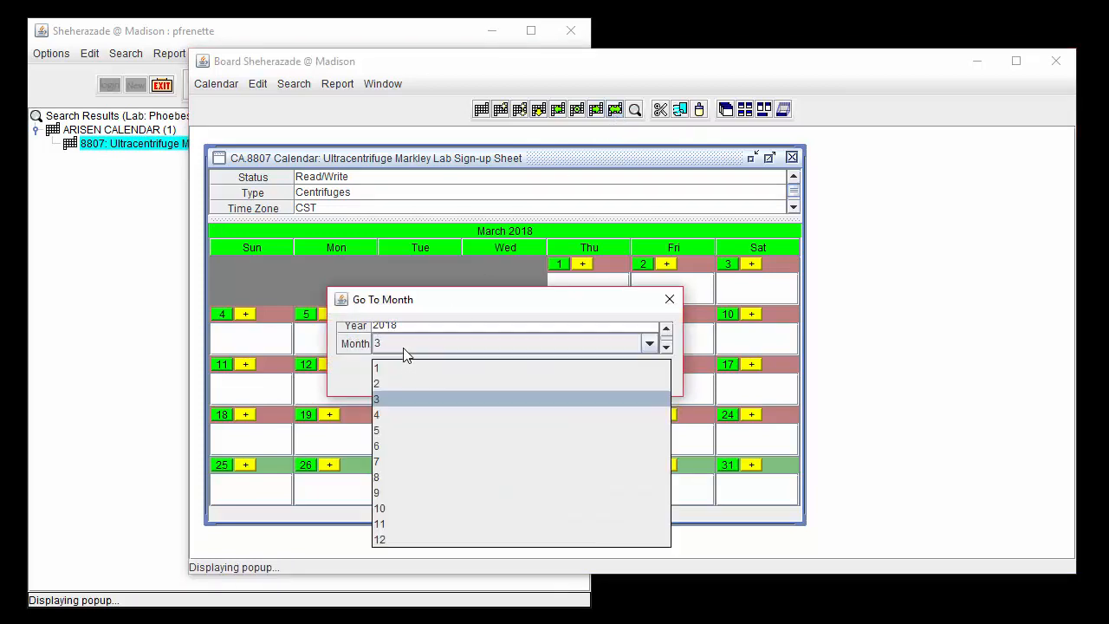
pyautogui.click(399, 414)
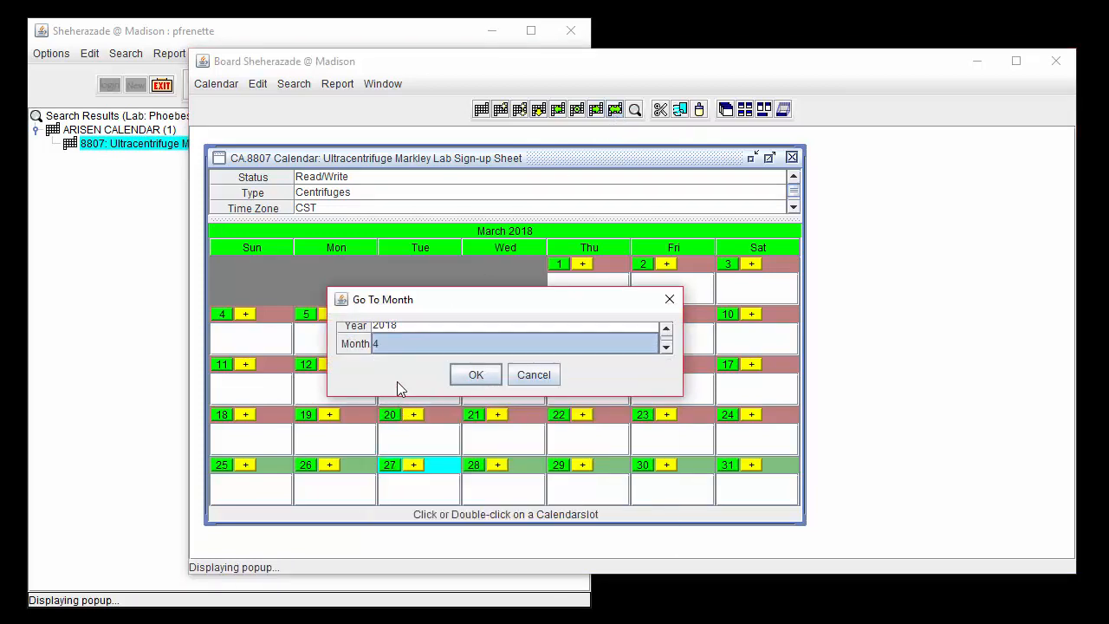
pyautogui.click(474, 374)
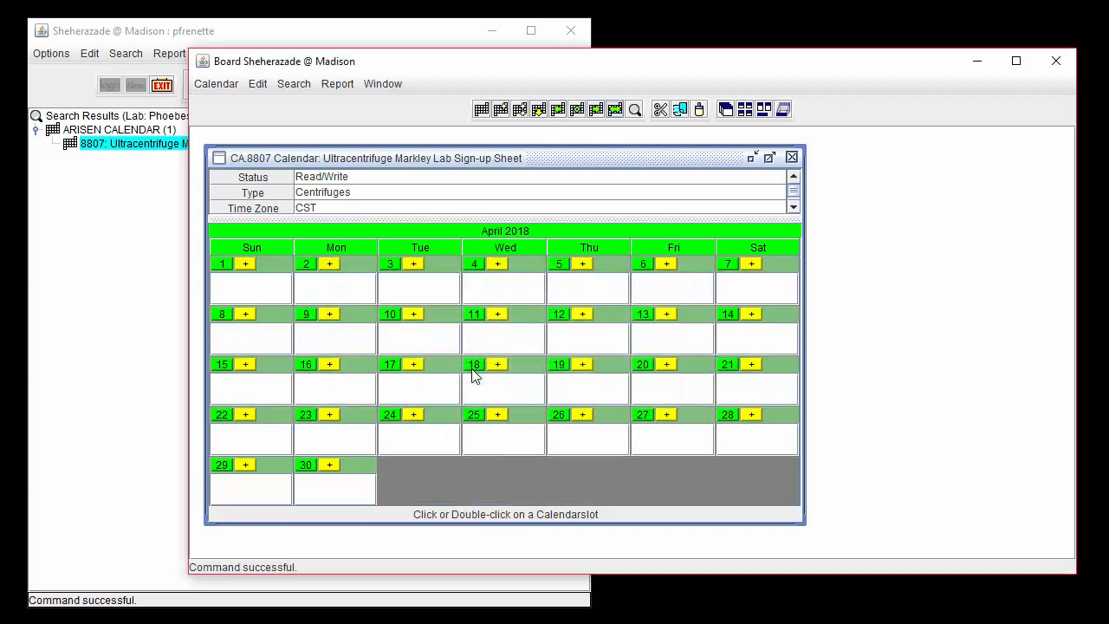
# Open a new calendar slot for April 8, 2018, enlarge its form to show all fields, and shift it over the calendar.
pyautogui.click(250, 318)
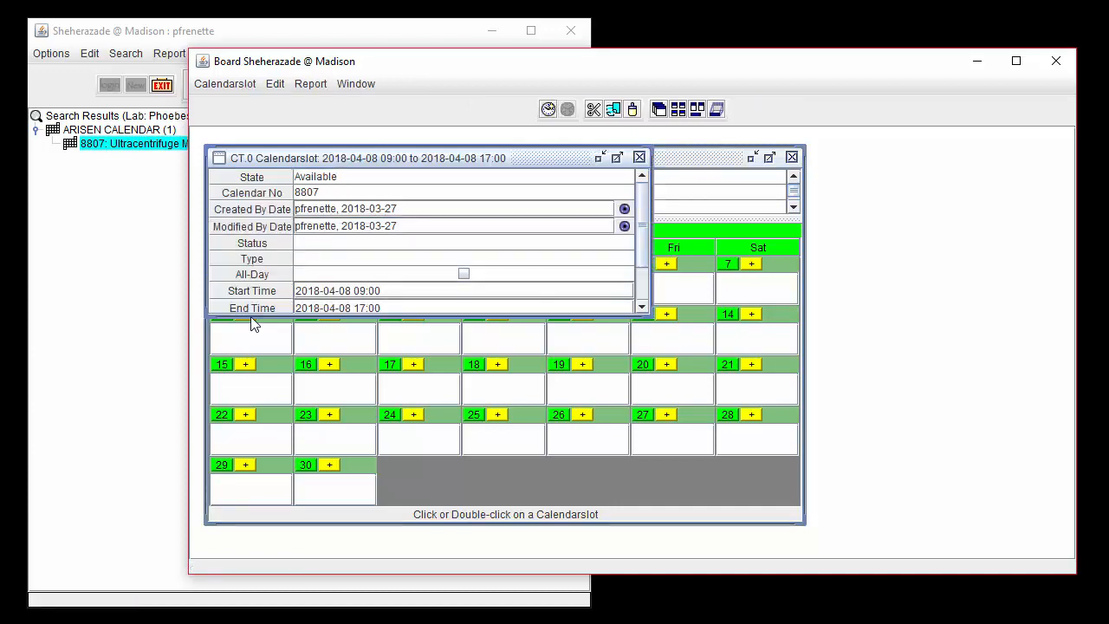
pyautogui.moveTo(359, 317); pyautogui.dragTo(364, 442)
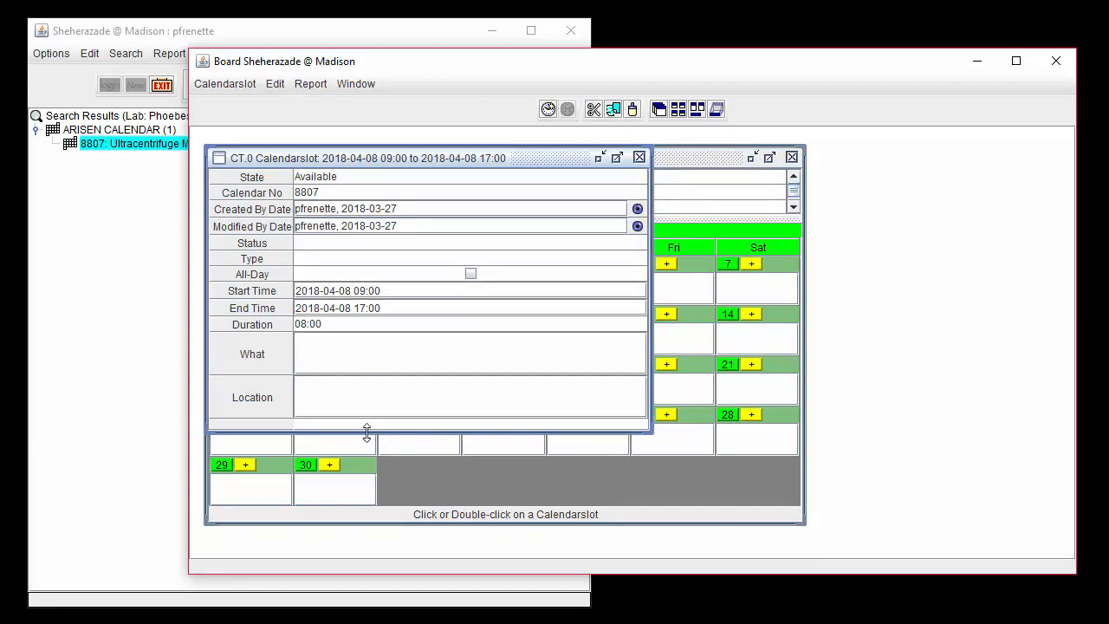
pyautogui.moveTo(357, 159); pyautogui.dragTo(437, 175)
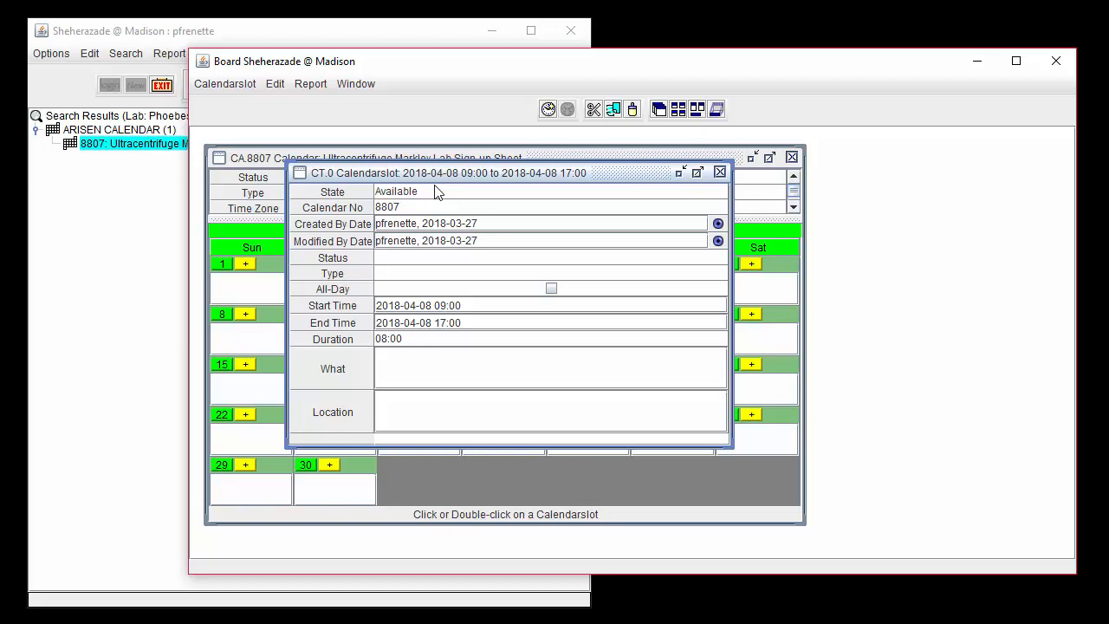
# Review the available Status and Type choices for the new April 8 slot, leaving both fields blank.
pyautogui.click(718, 261)
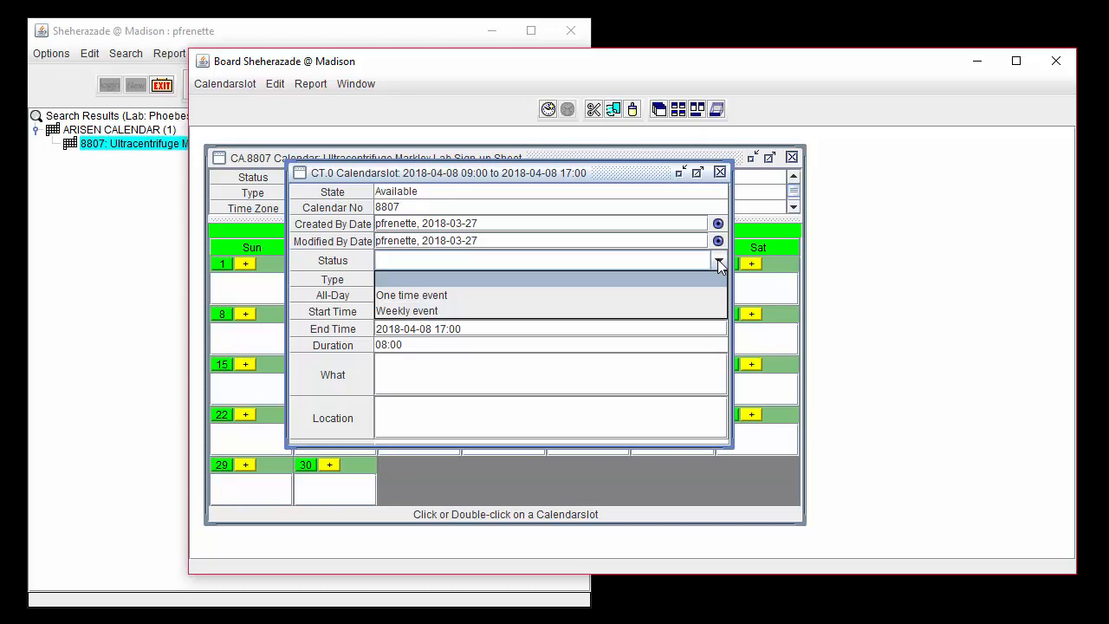
pyautogui.click(717, 264)
pyautogui.click(717, 277)
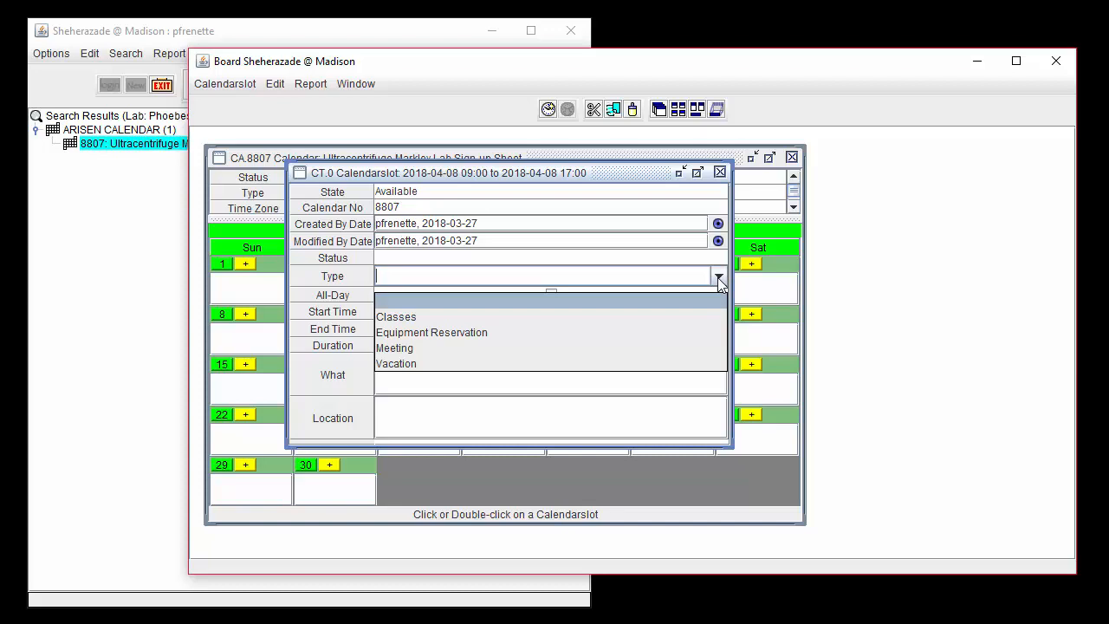
pyautogui.click(718, 278)
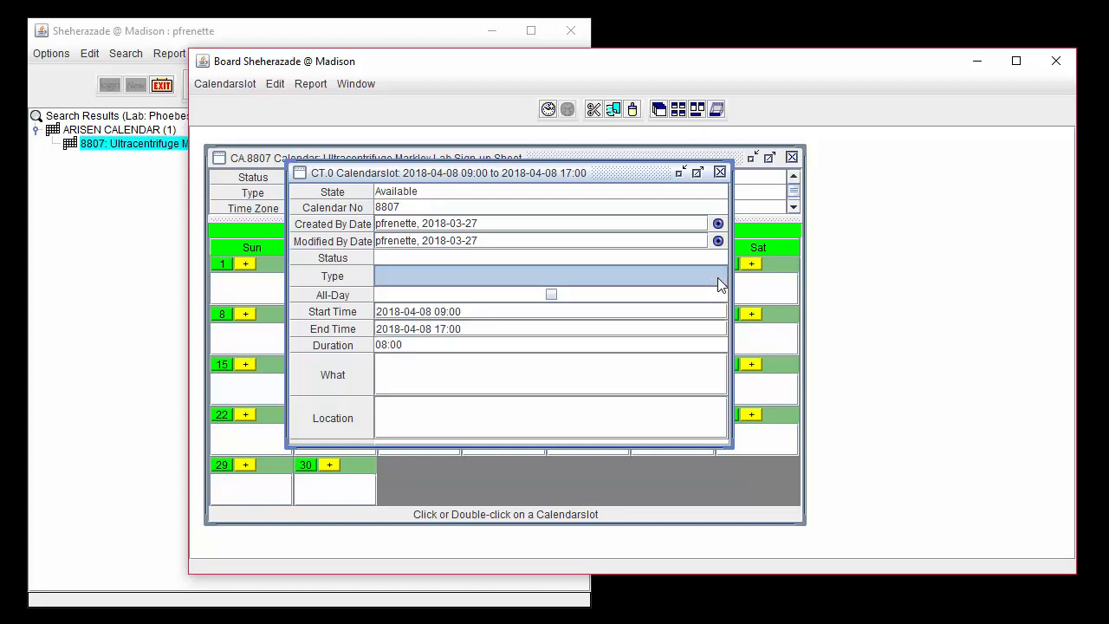
pyautogui.click(580, 297)
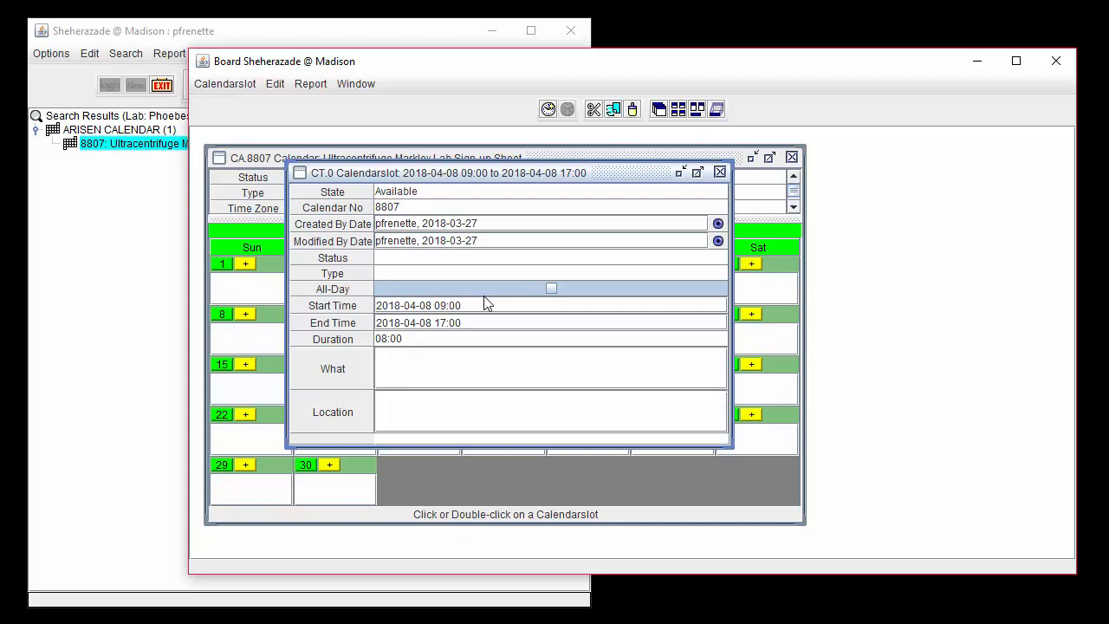
# Set the April 8 slot to start at 10:00 and end at 15:00, and save it as a new calendar slot.
pyautogui.click(627, 309)
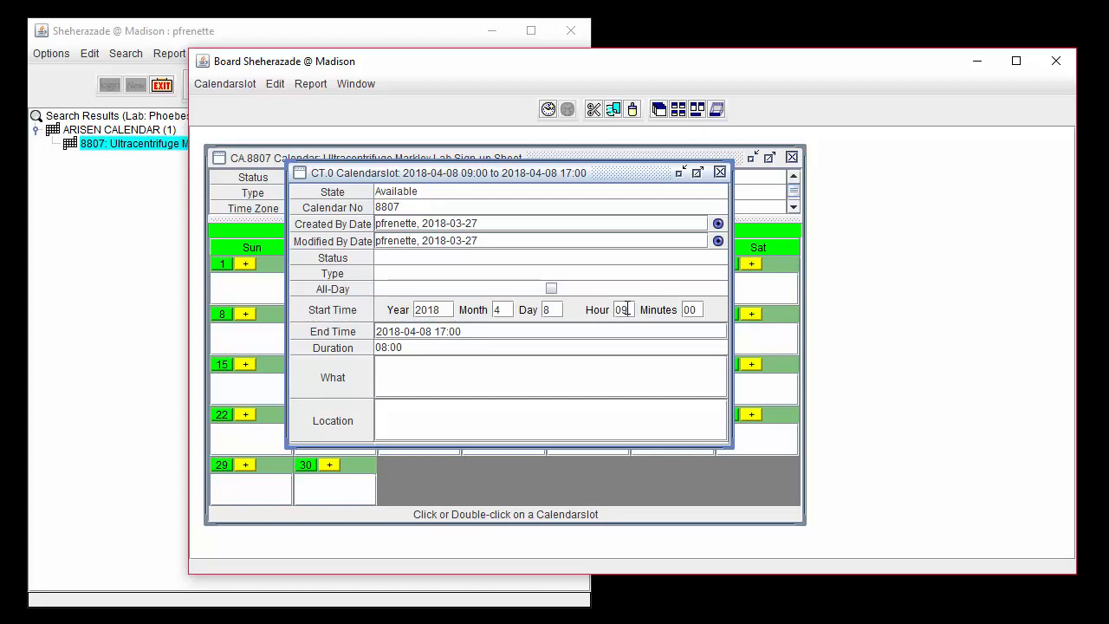
pyautogui.press('BackSpace')
pyautogui.press('BackSpace')
pyautogui.write('10')
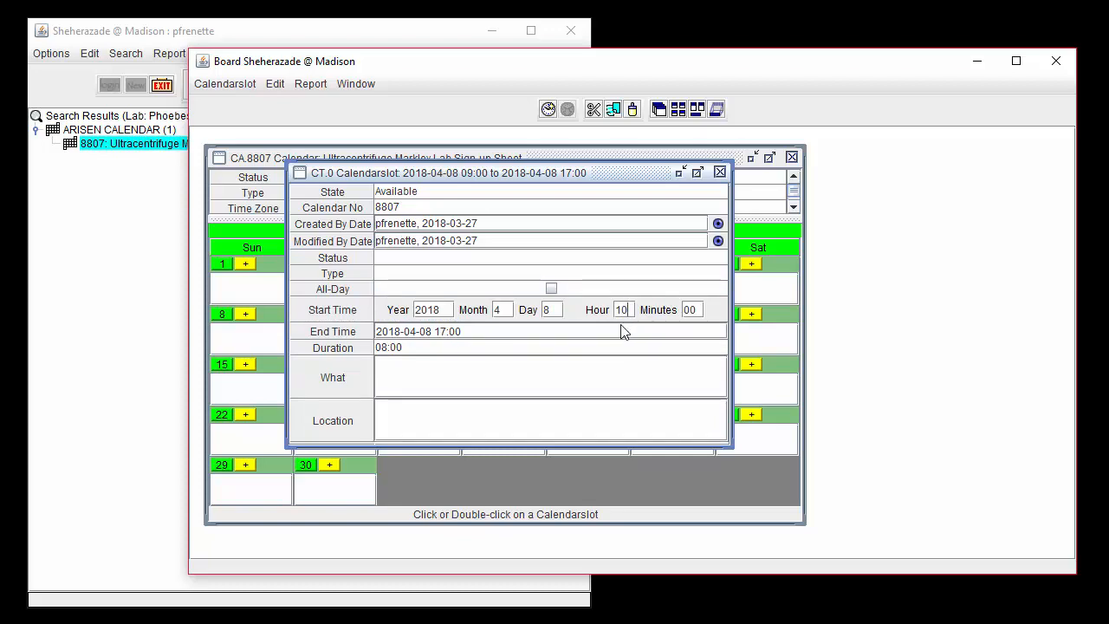
pyautogui.click(620, 329)
pyautogui.press('BackSpace')
pyautogui.write('5')
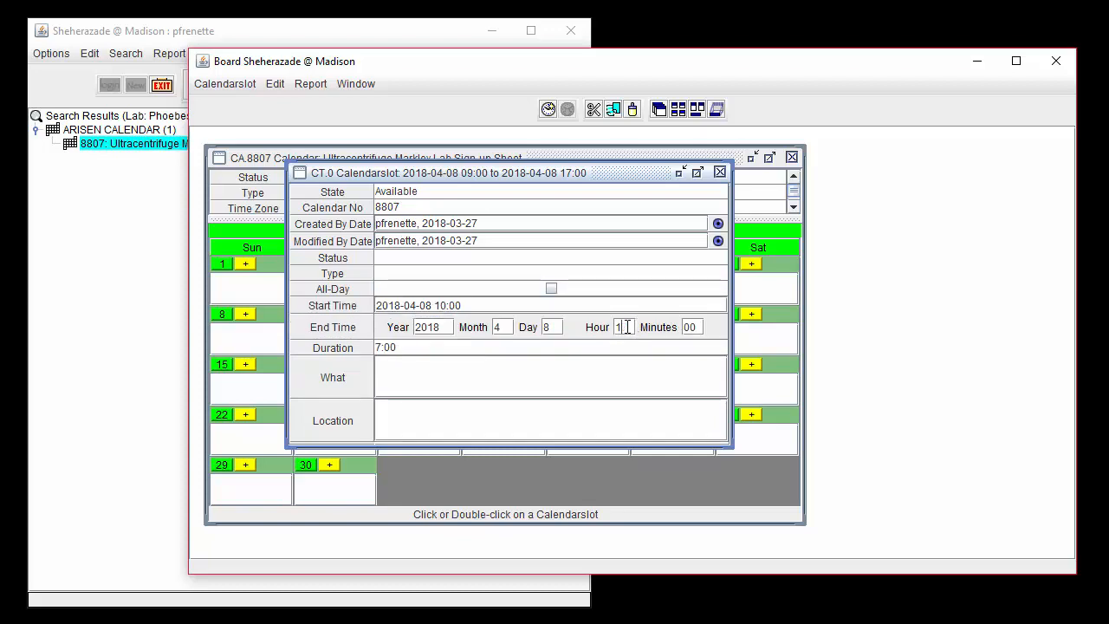
pyautogui.click(596, 347)
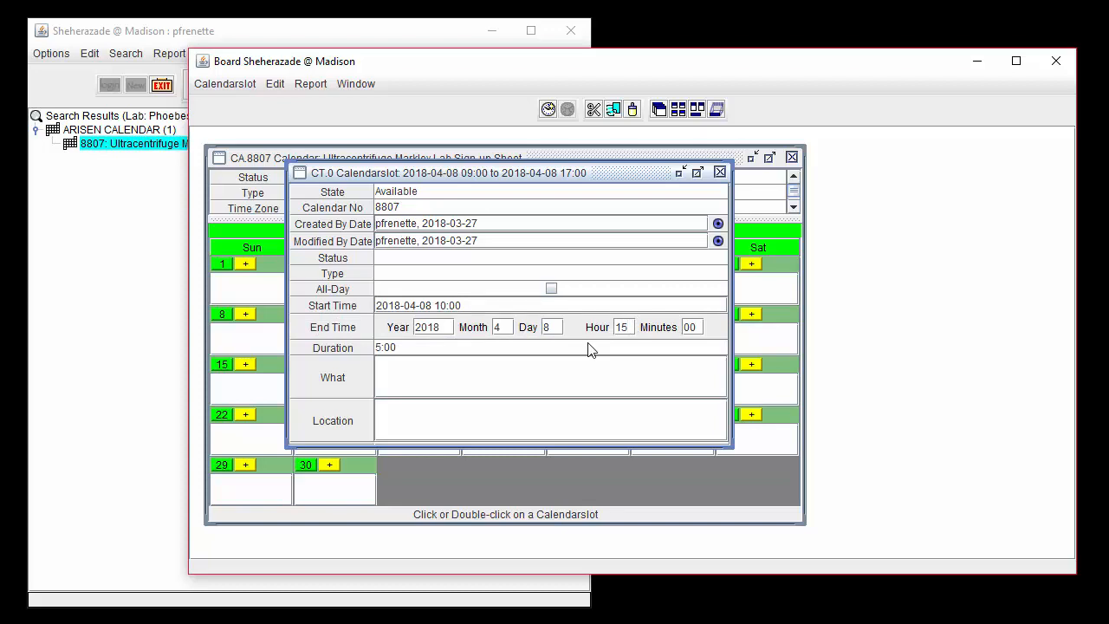
pyautogui.click(467, 374)
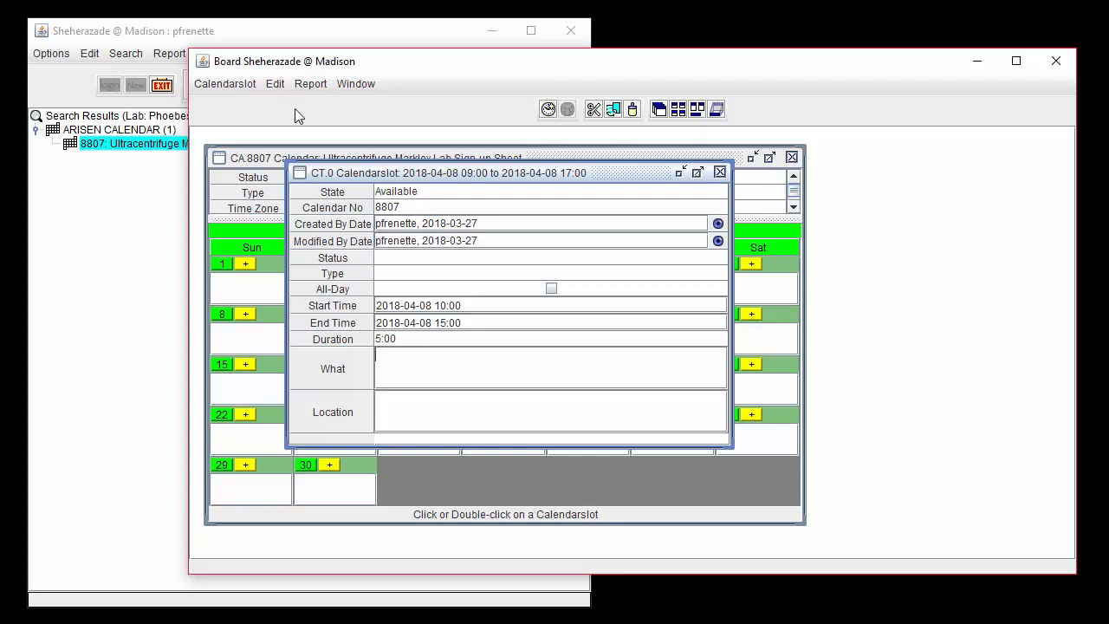
pyautogui.click(255, 83)
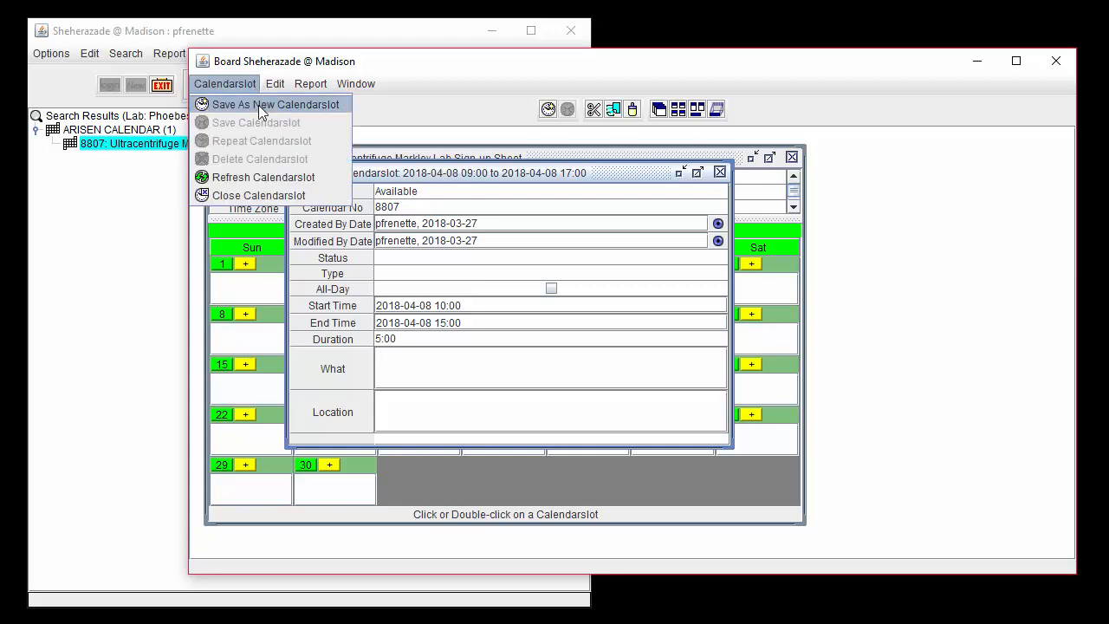
pyautogui.click(337, 107)
# Open the saved April 8 reservation, enlarge it to view its details, and close it.
pyautogui.click(285, 329)
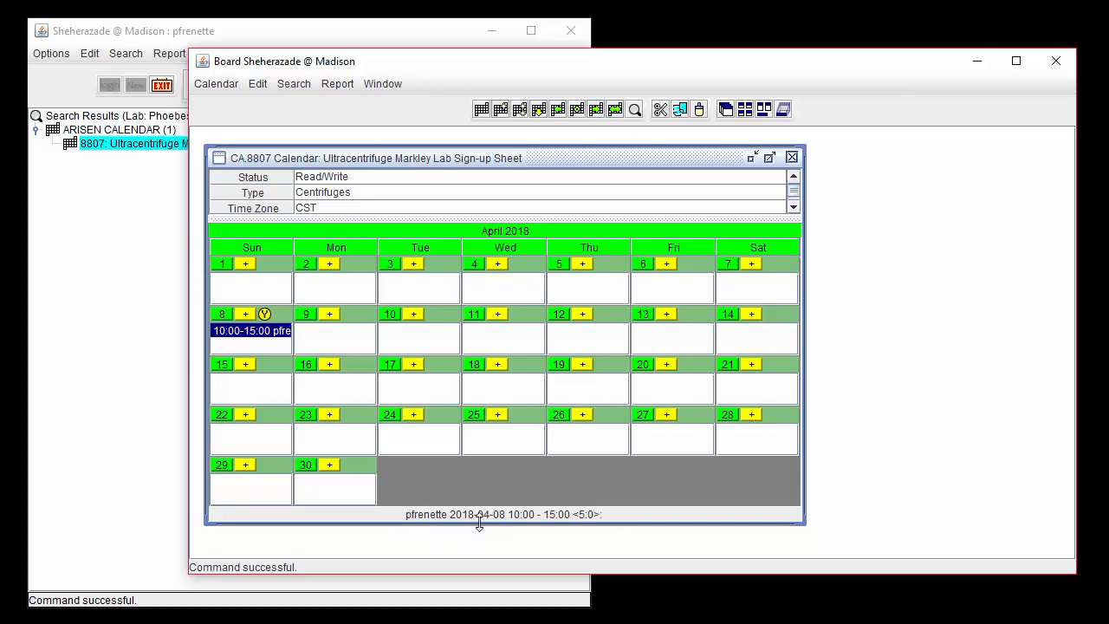
pyautogui.doubleClick(271, 333)
pyautogui.moveTo(358, 314); pyautogui.dragTo(362, 426)
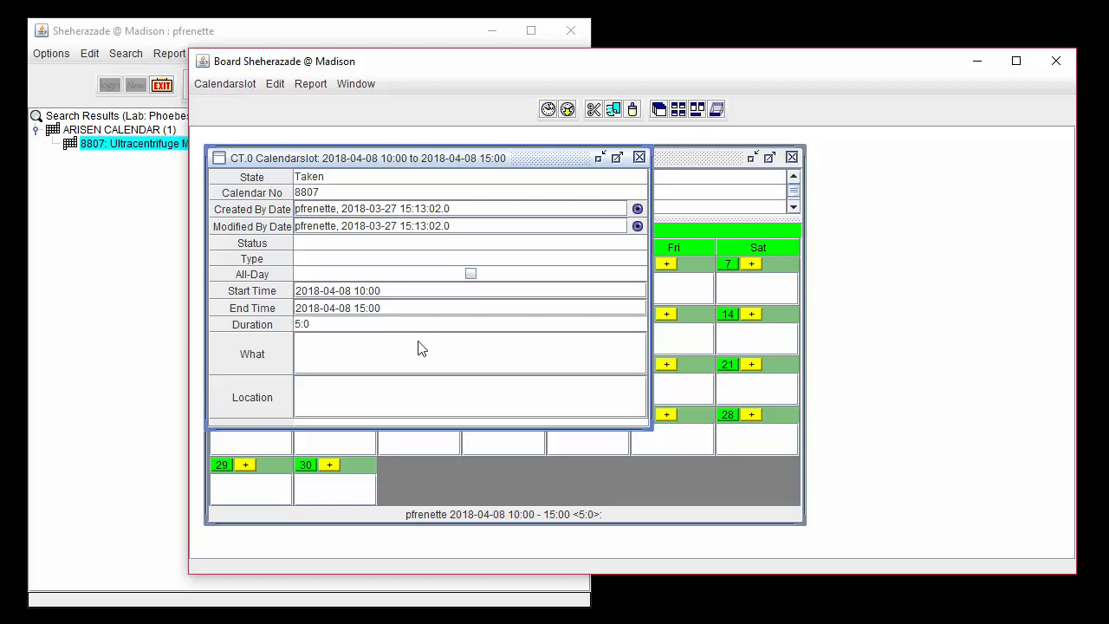
pyautogui.click(639, 157)
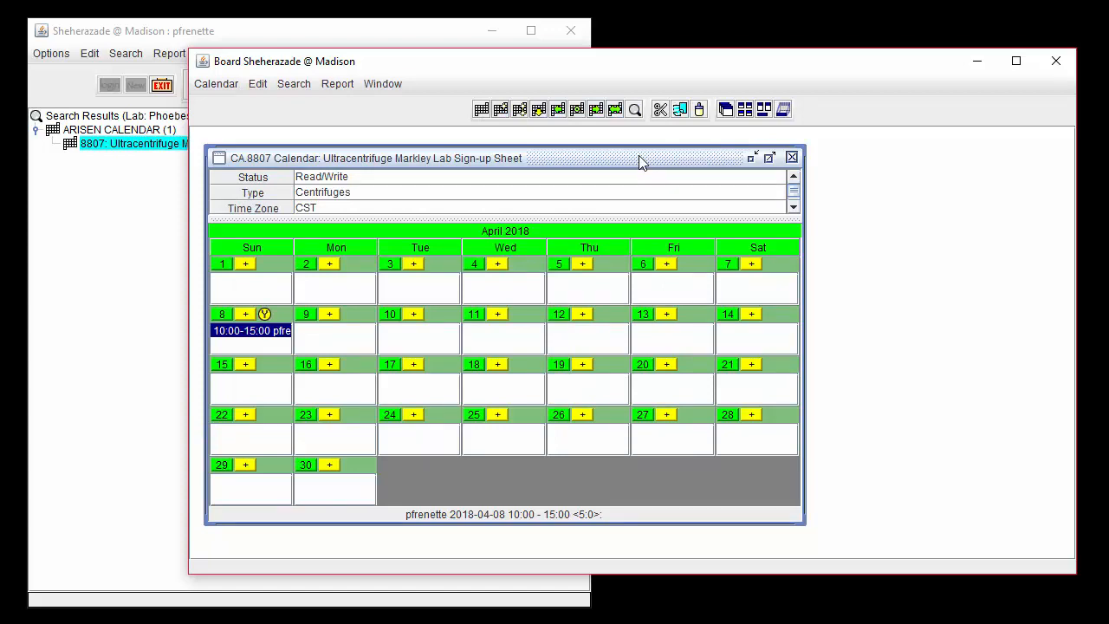
# Expand April 8 to its single-day view and return to the full month, twice.
pyautogui.doubleClick(280, 322)
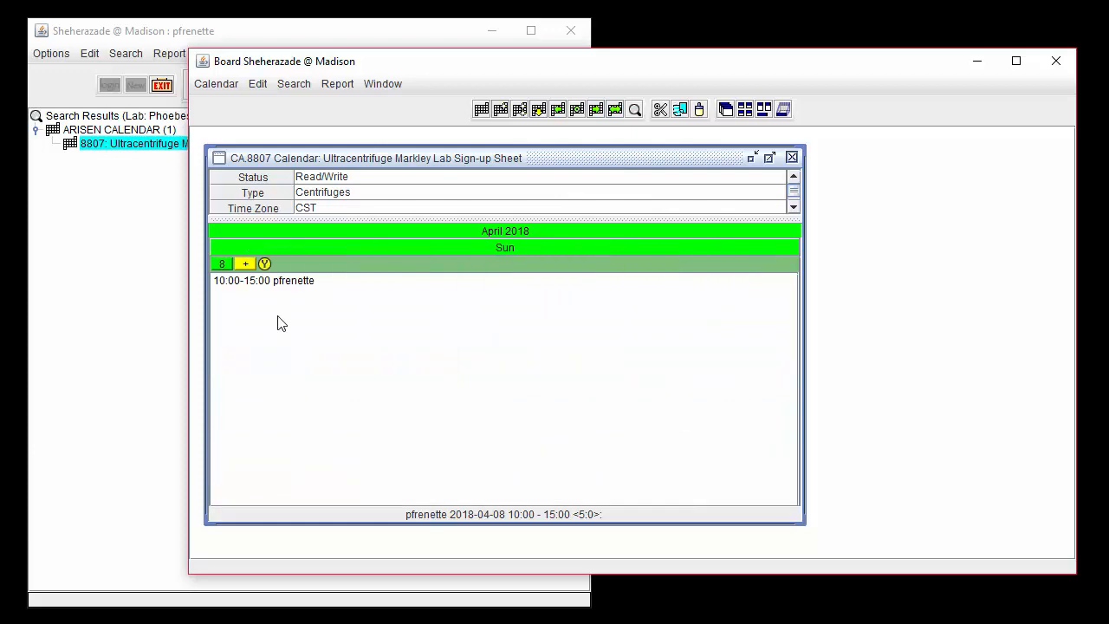
pyautogui.doubleClick(301, 265)
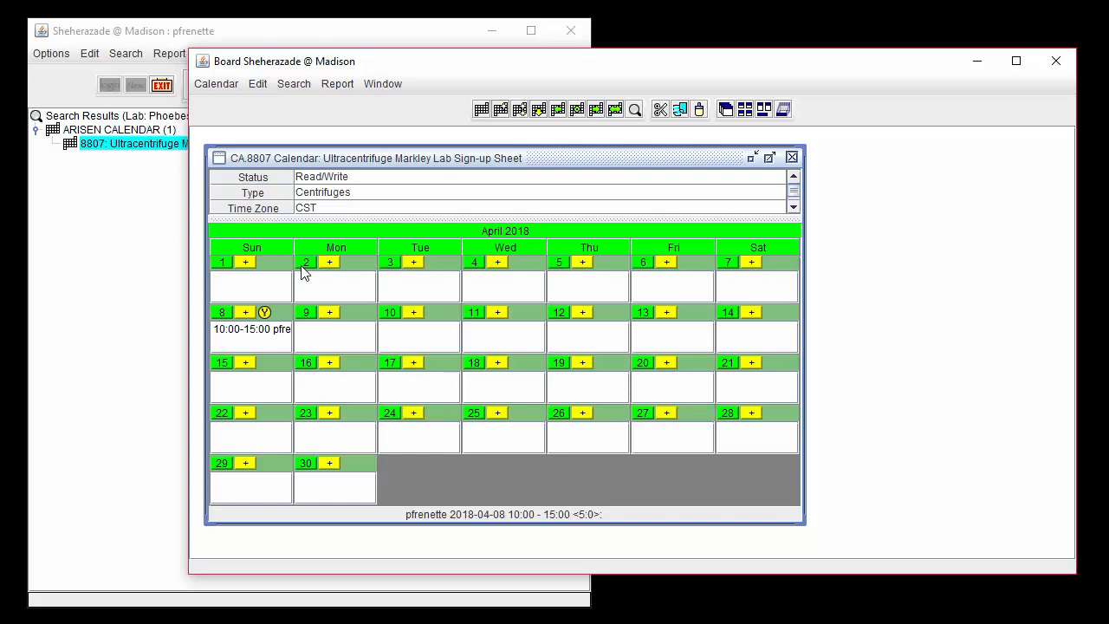
pyautogui.doubleClick(222, 317)
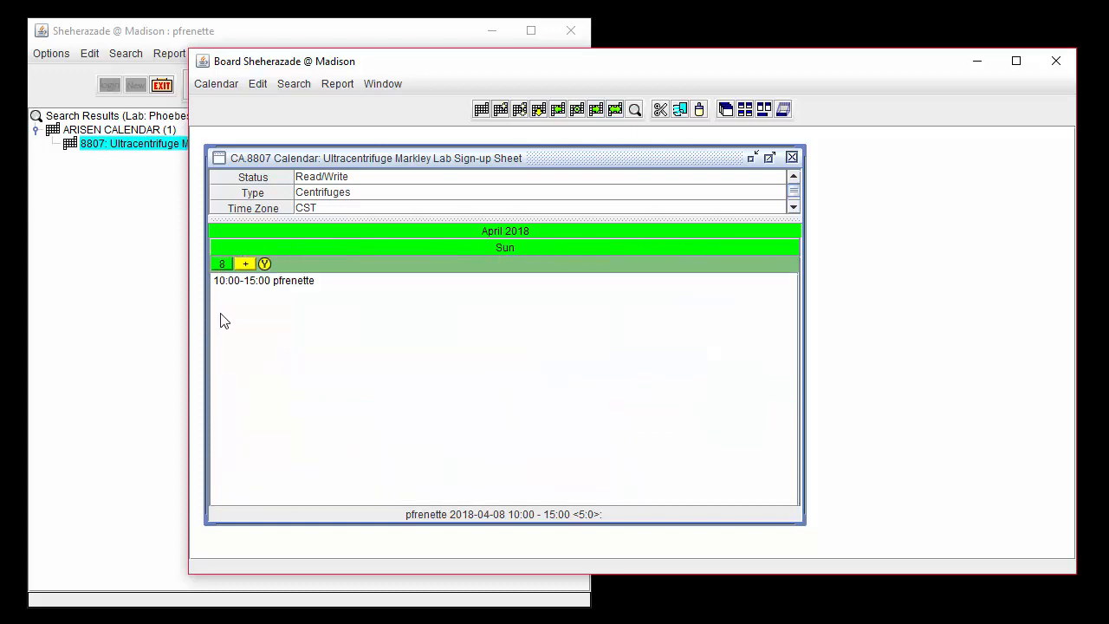
pyautogui.doubleClick(224, 264)
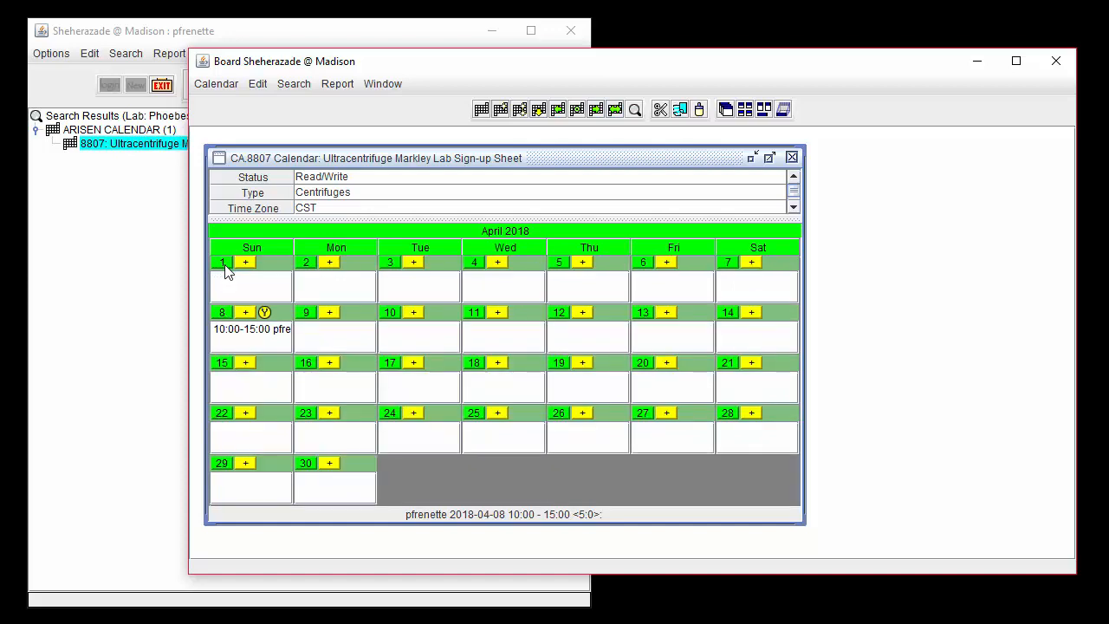
# Repeat the April 8 reservation at an interval of 1 week with 3 repeats.
pyautogui.doubleClick(240, 334)
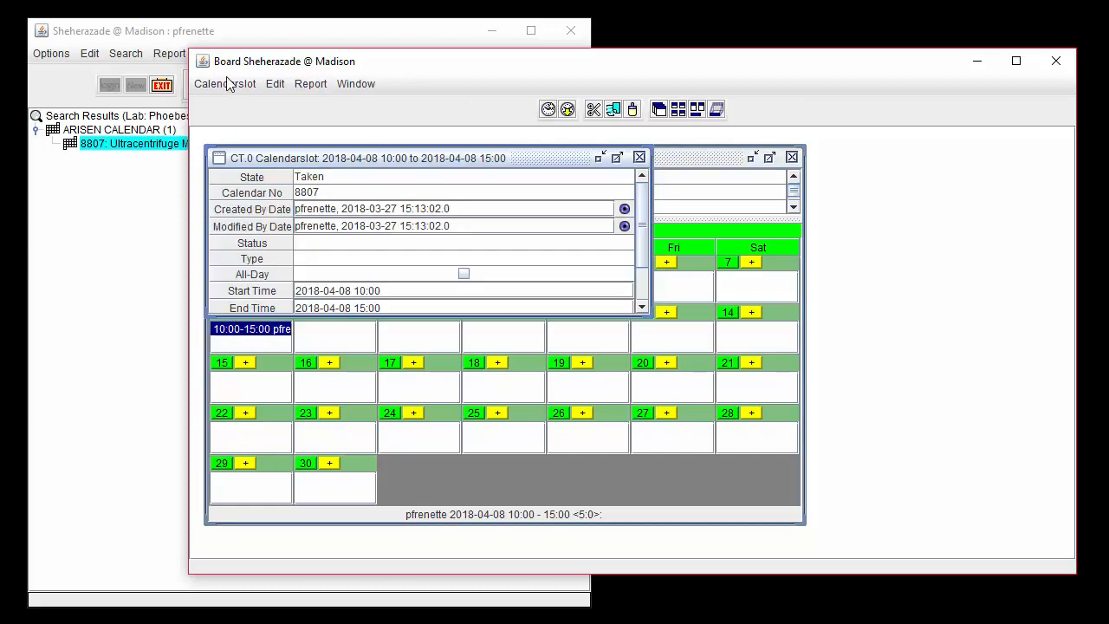
pyautogui.click(227, 83)
pyautogui.click(242, 140)
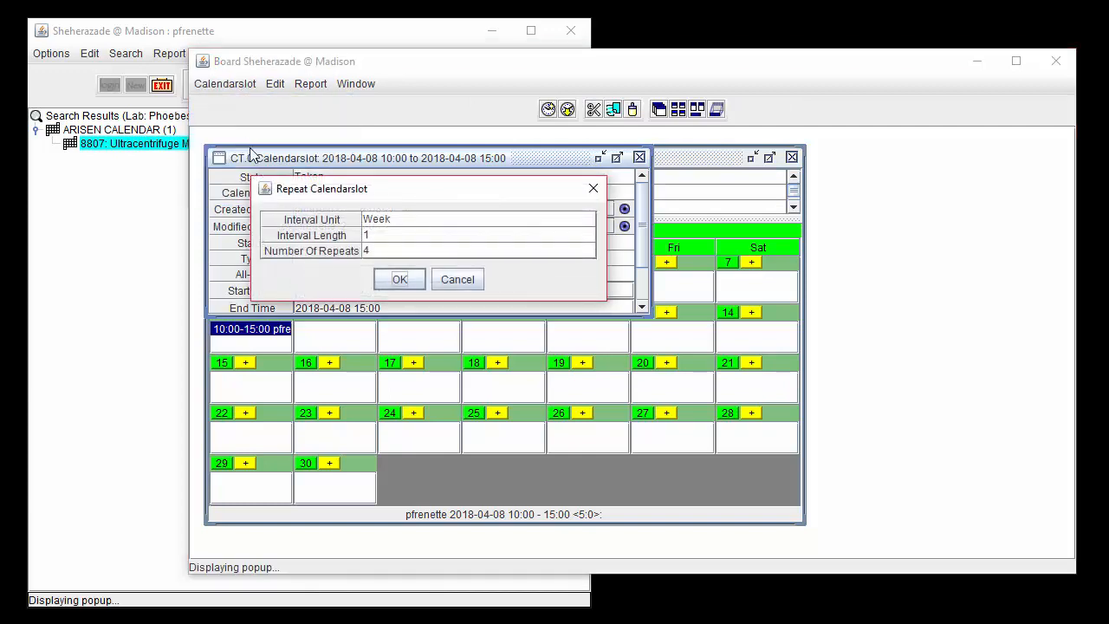
pyautogui.click(407, 227)
pyautogui.click(402, 254)
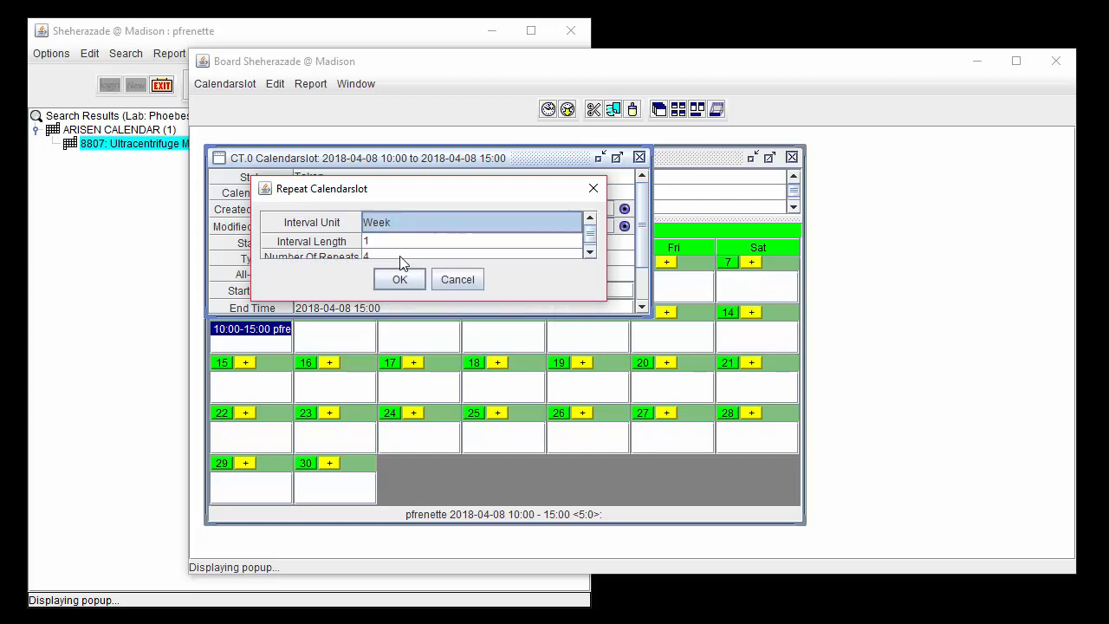
pyautogui.click(402, 241)
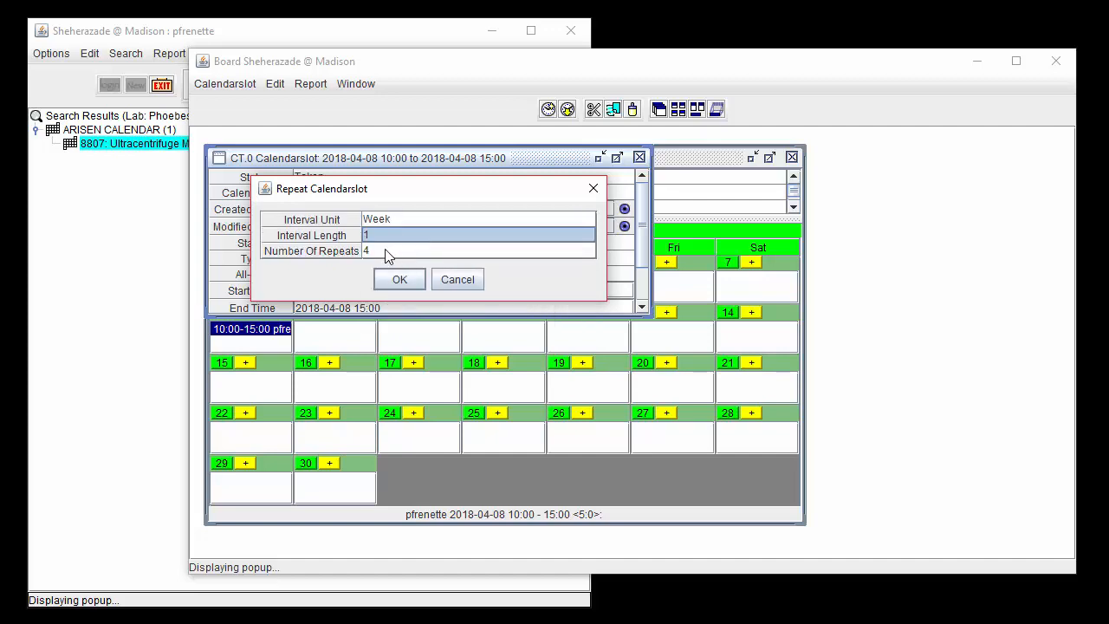
pyautogui.click(387, 251)
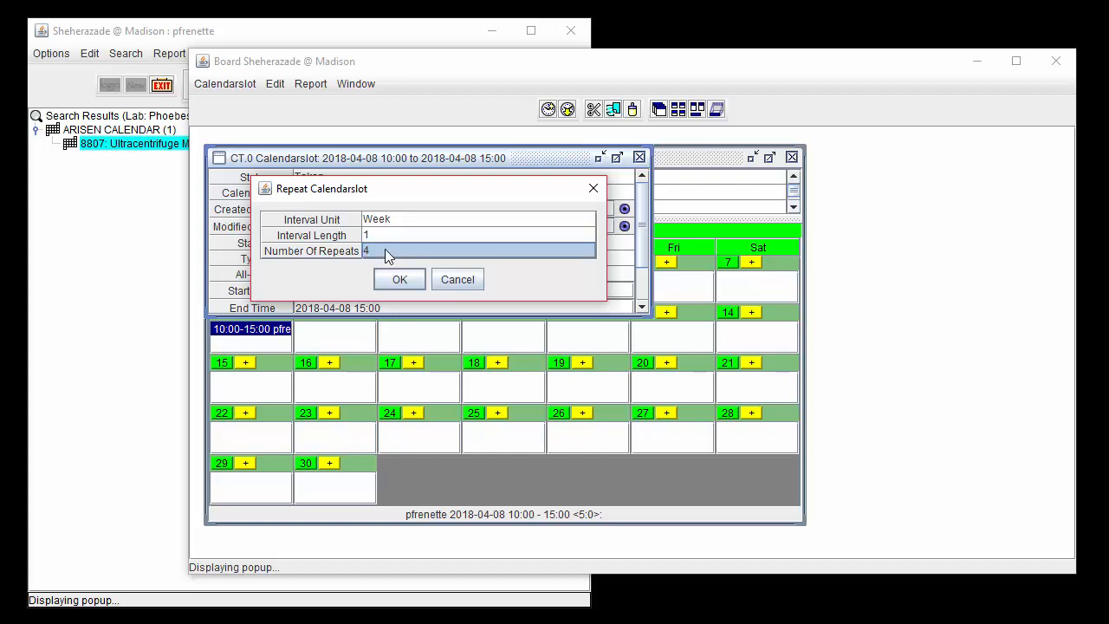
pyautogui.doubleClick(384, 249)
pyautogui.press('BackSpace')
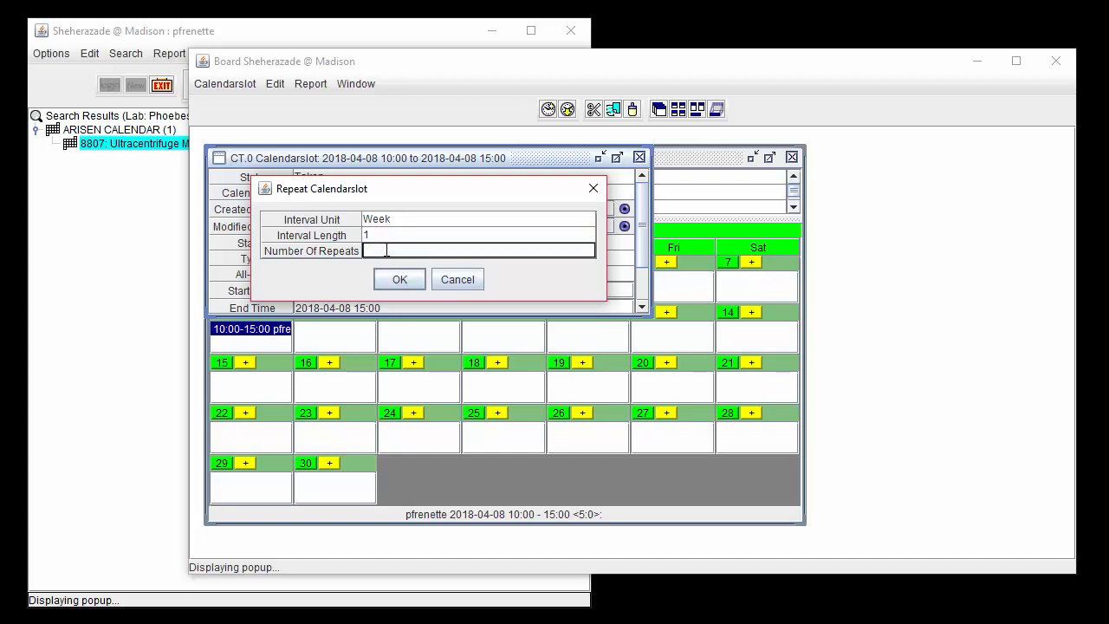
pyautogui.write('3')
pyautogui.click(389, 278)
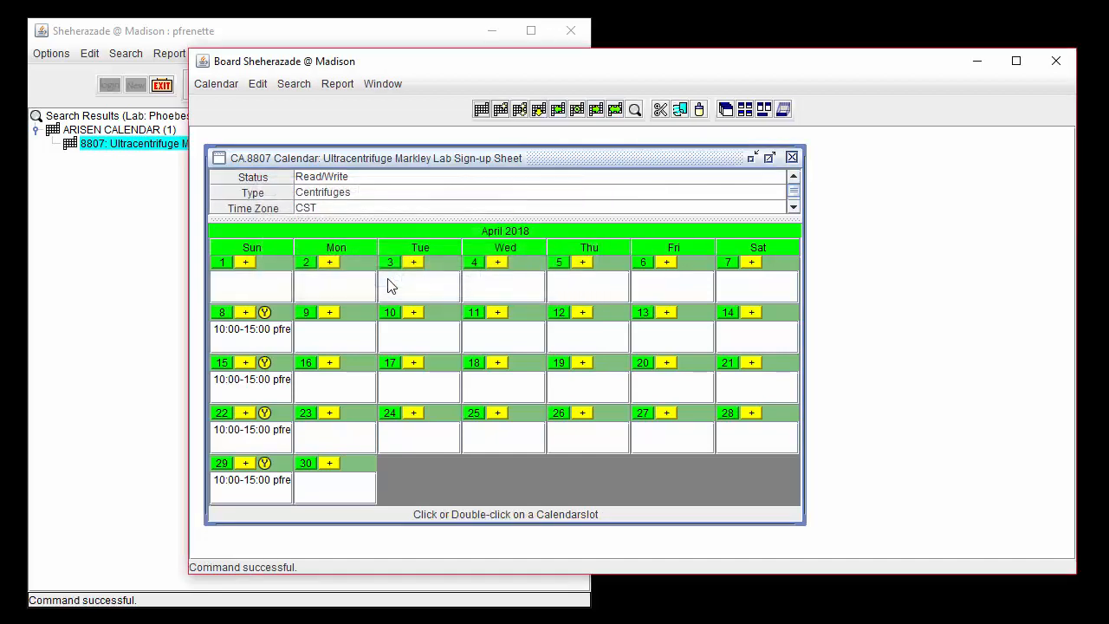
# Copy the April 8 reservation to April 9 by setting its start and end day to 9 and saving it as a new calendar slot.
pyautogui.doubleClick(275, 328)
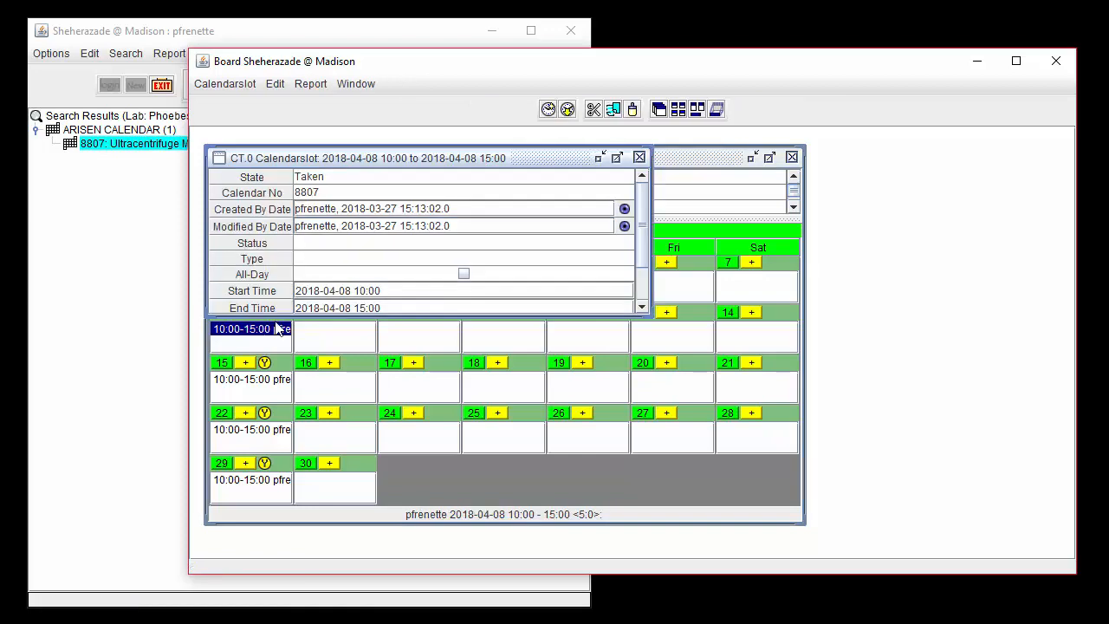
pyautogui.click(385, 291)
pyautogui.click(474, 295)
pyautogui.press('BackSpace')
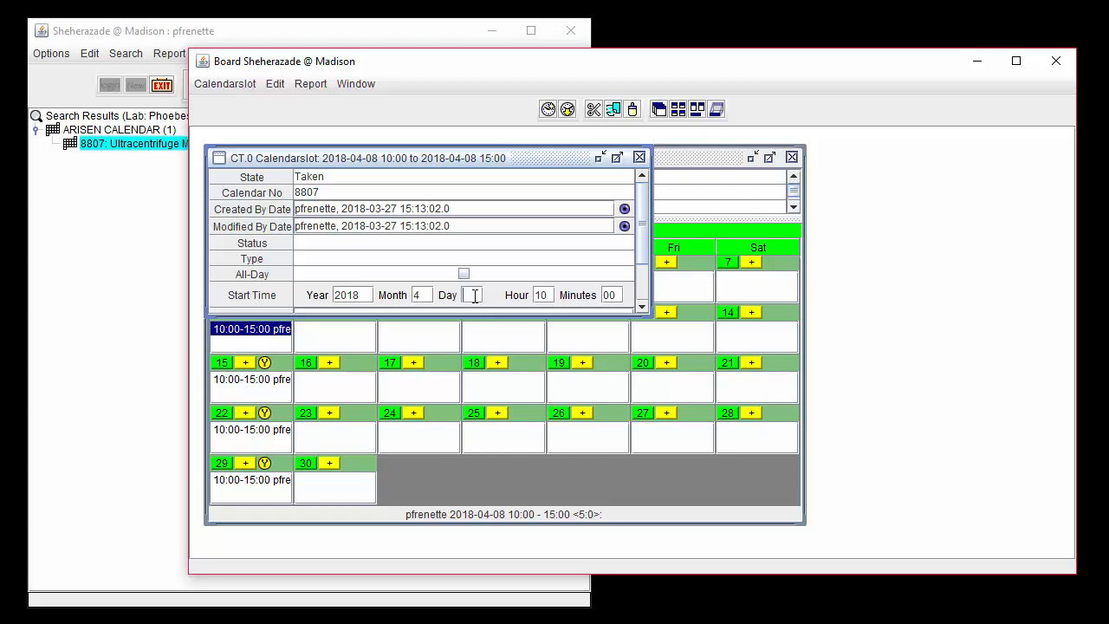
pyautogui.write('9')
pyautogui.scroll(-2, 475, 300)
pyautogui.click(475, 260)
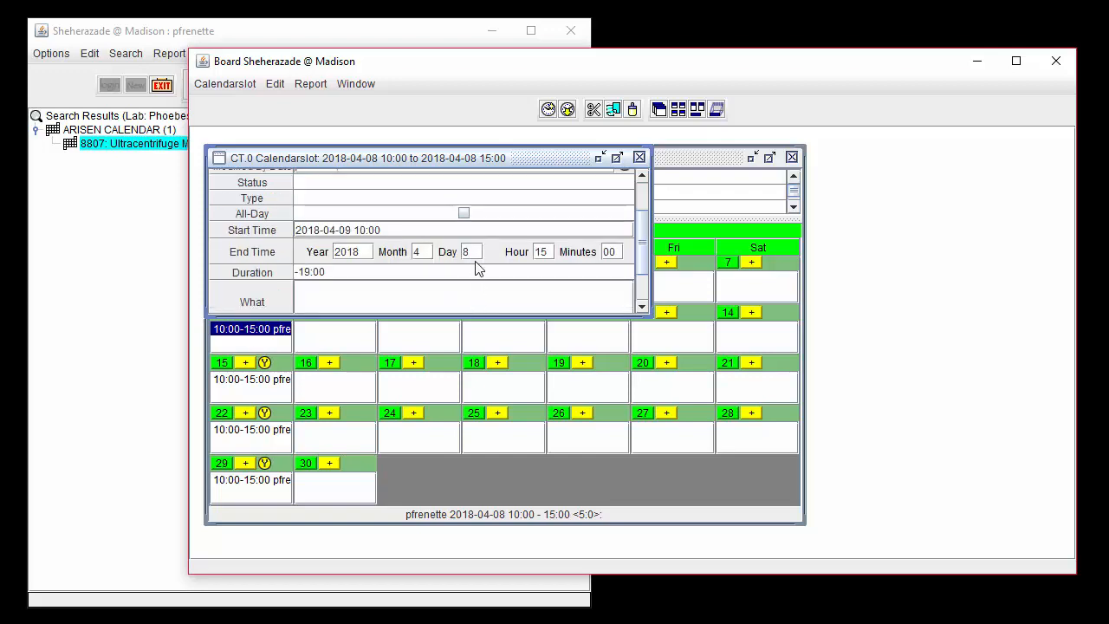
pyautogui.click(475, 250)
pyautogui.press('BackSpace')
pyautogui.write('9')
pyautogui.click(549, 110)
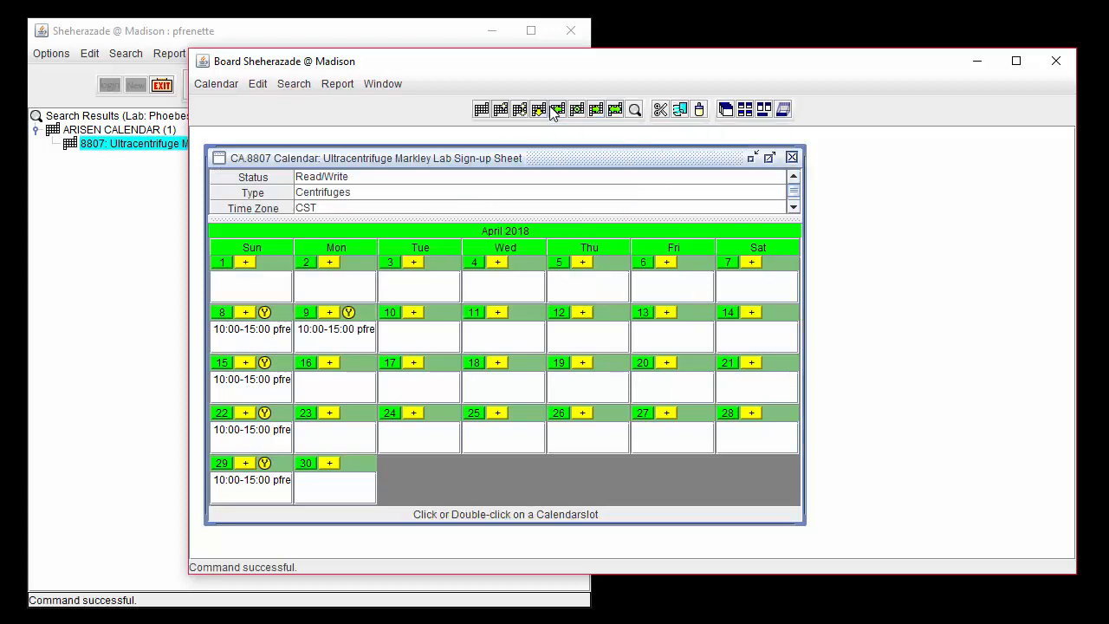
pyautogui.click(271, 335)
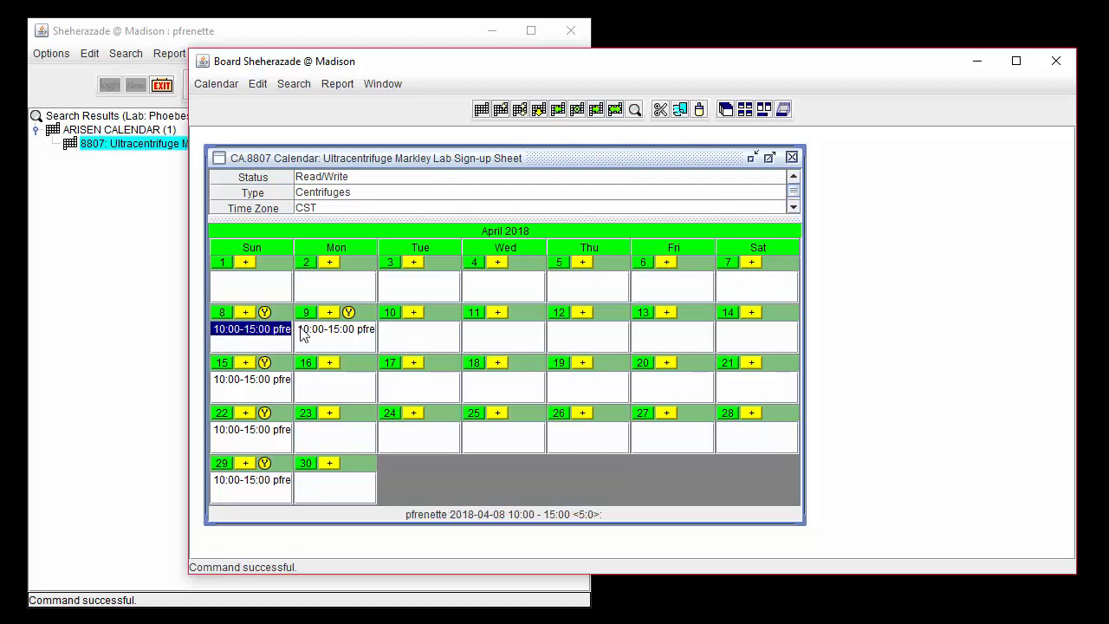
pyautogui.click(319, 334)
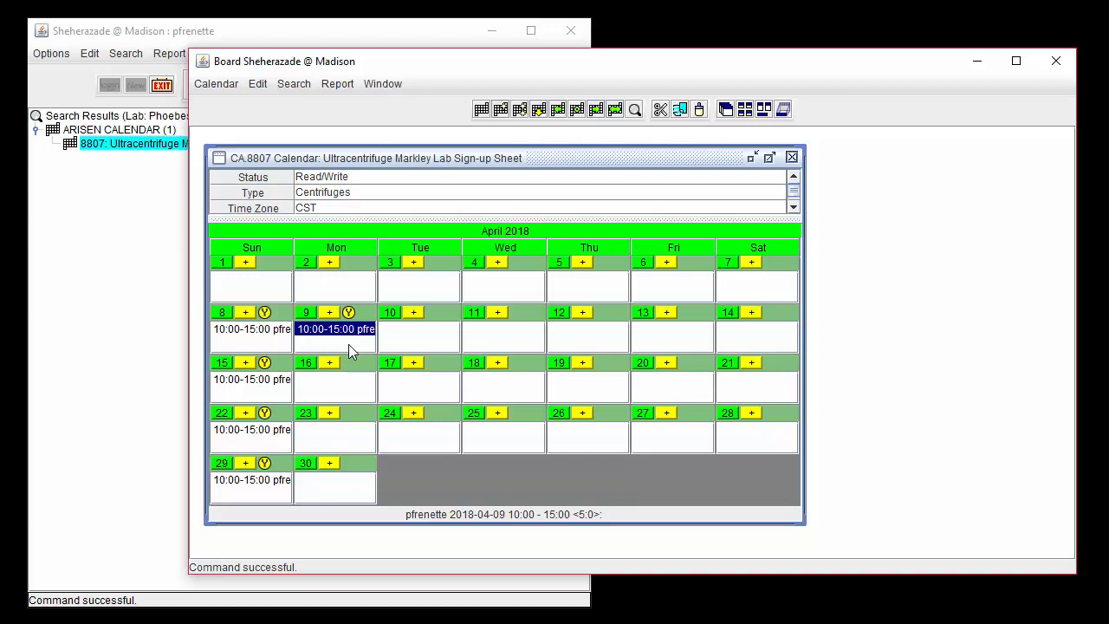
# Move the April 15 reservation to April 16 by setting its start and end day to 16 and saving the existing slot.
pyautogui.click(264, 385)
pyautogui.doubleClick(264, 384)
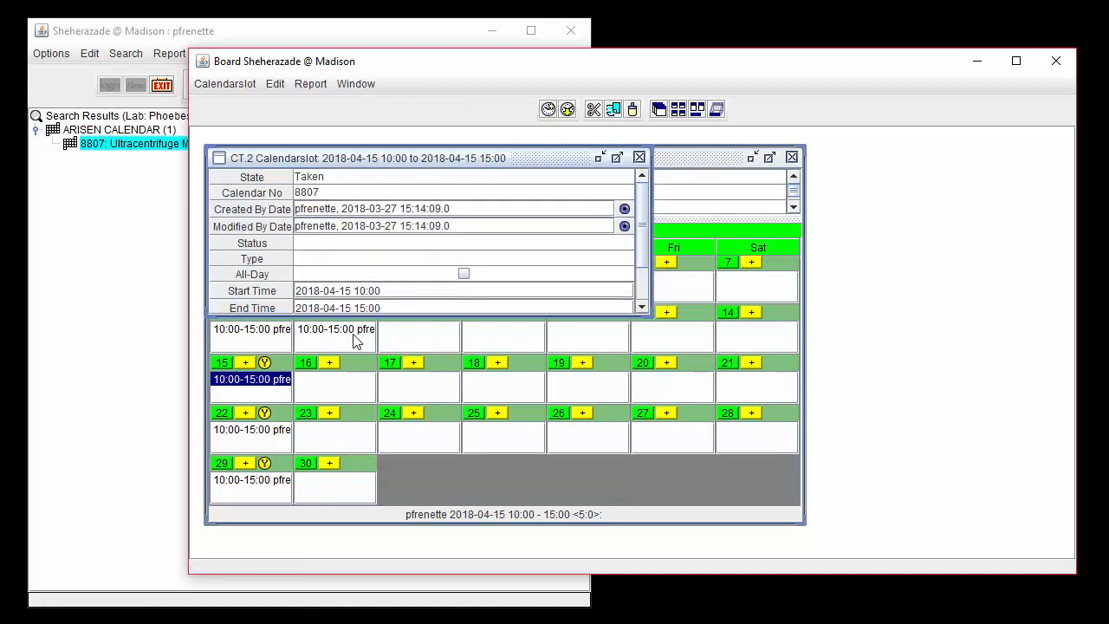
pyautogui.moveTo(358, 315); pyautogui.dragTo(389, 427)
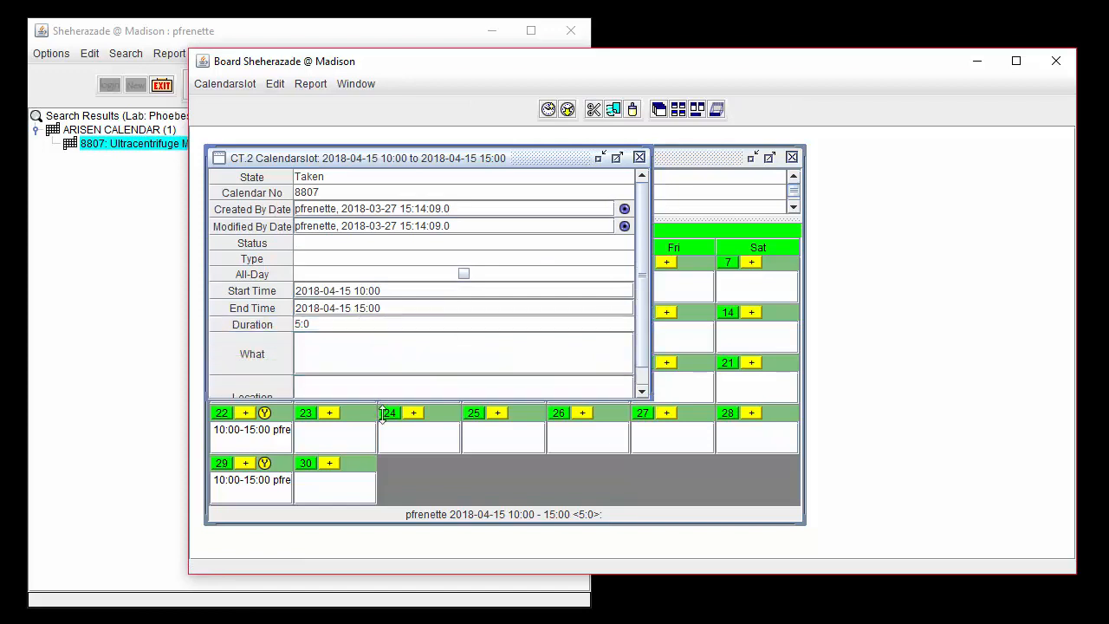
pyautogui.click(404, 297)
pyautogui.click(478, 295)
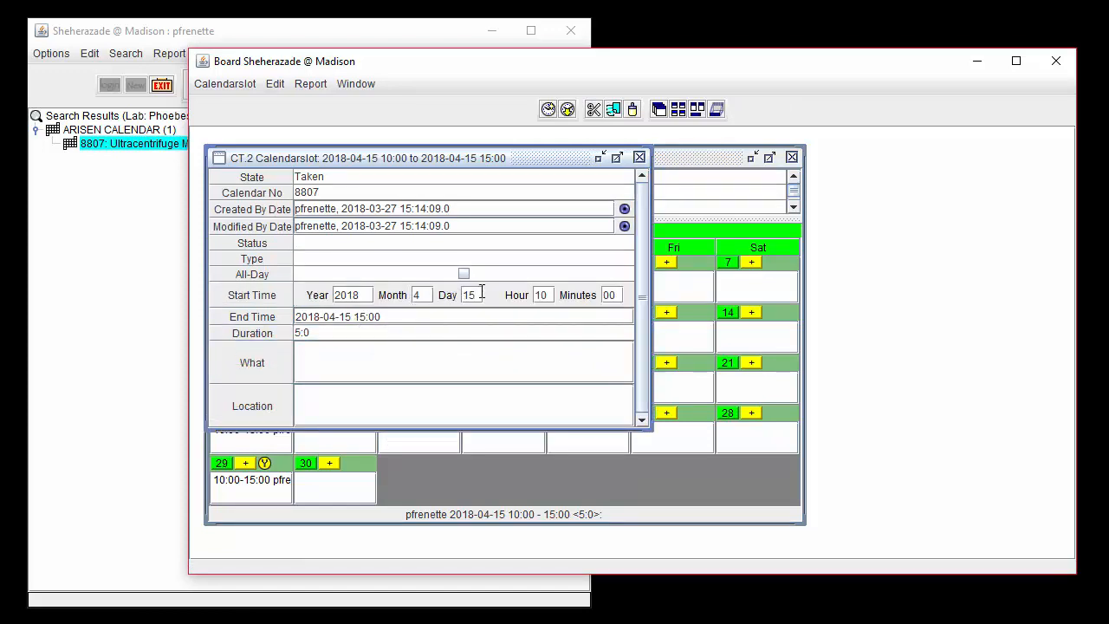
pyautogui.press('BackSpace')
pyautogui.write('6')
pyautogui.click(475, 313)
pyautogui.press('BackSpace')
pyautogui.write('6')
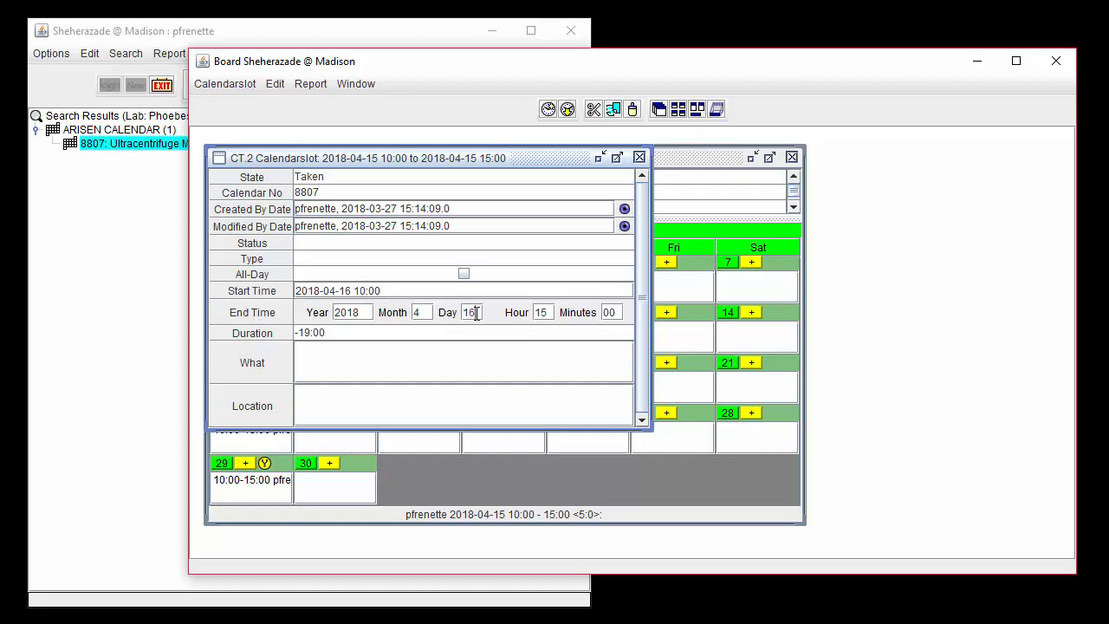
pyautogui.click(567, 109)
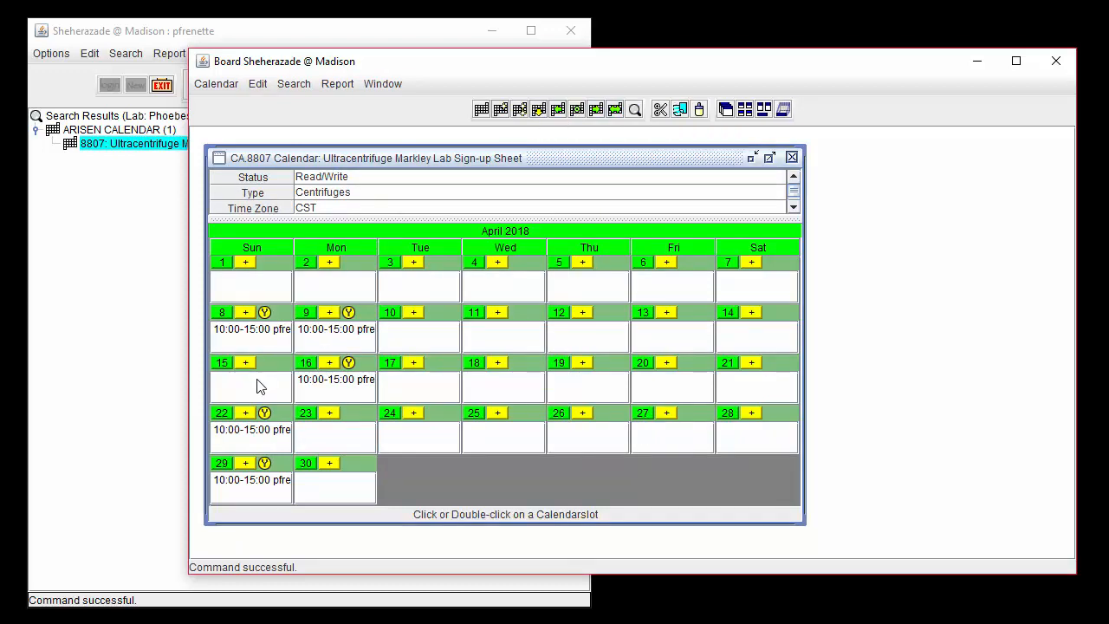
pyautogui.click(319, 385)
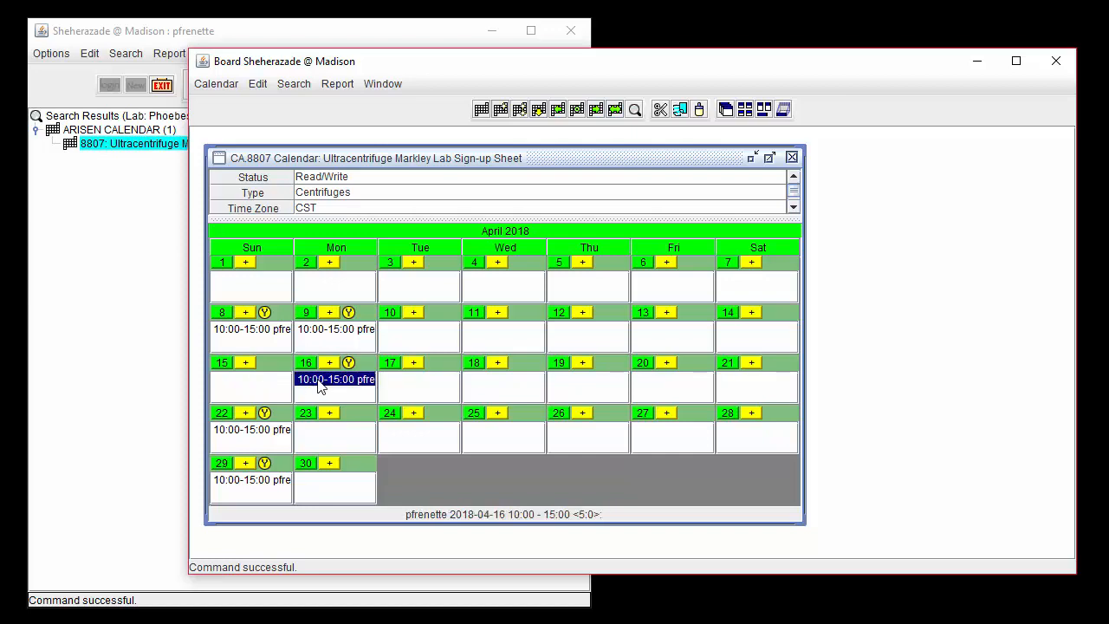
# Delete the April 22 reservation from the calendar.
pyautogui.click(270, 433)
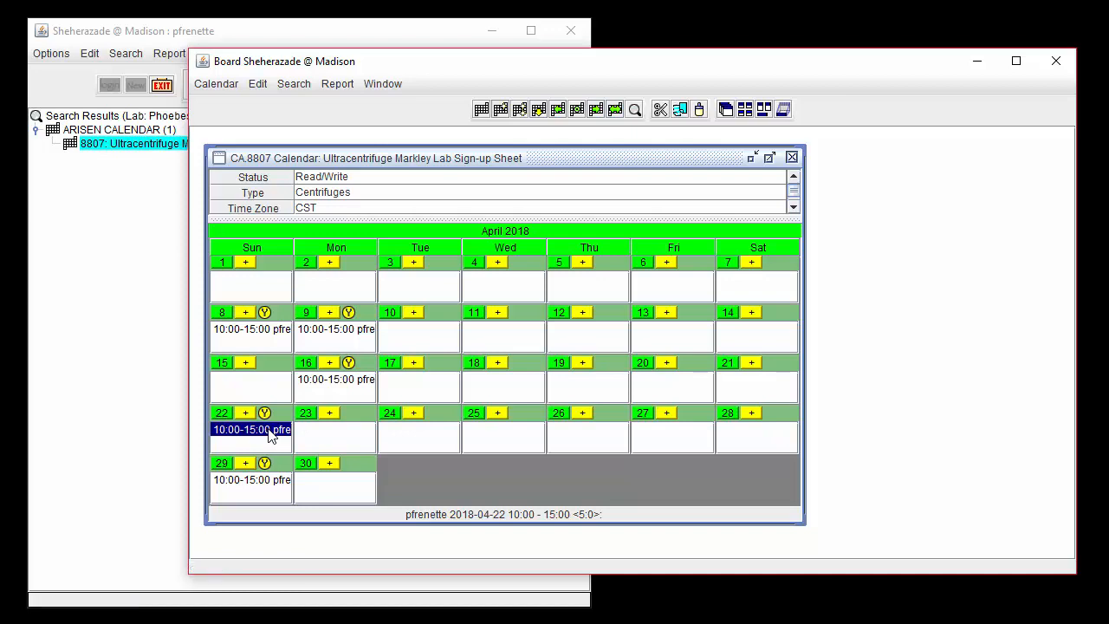
pyautogui.doubleClick(270, 433)
pyautogui.click(232, 86)
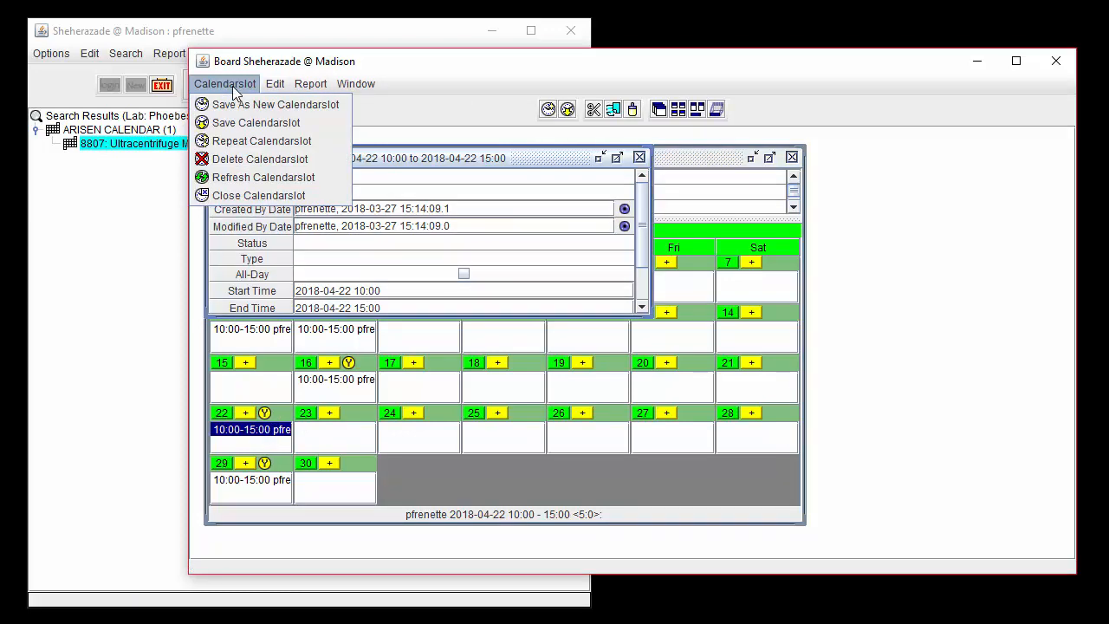
pyautogui.click(337, 159)
pyautogui.click(391, 264)
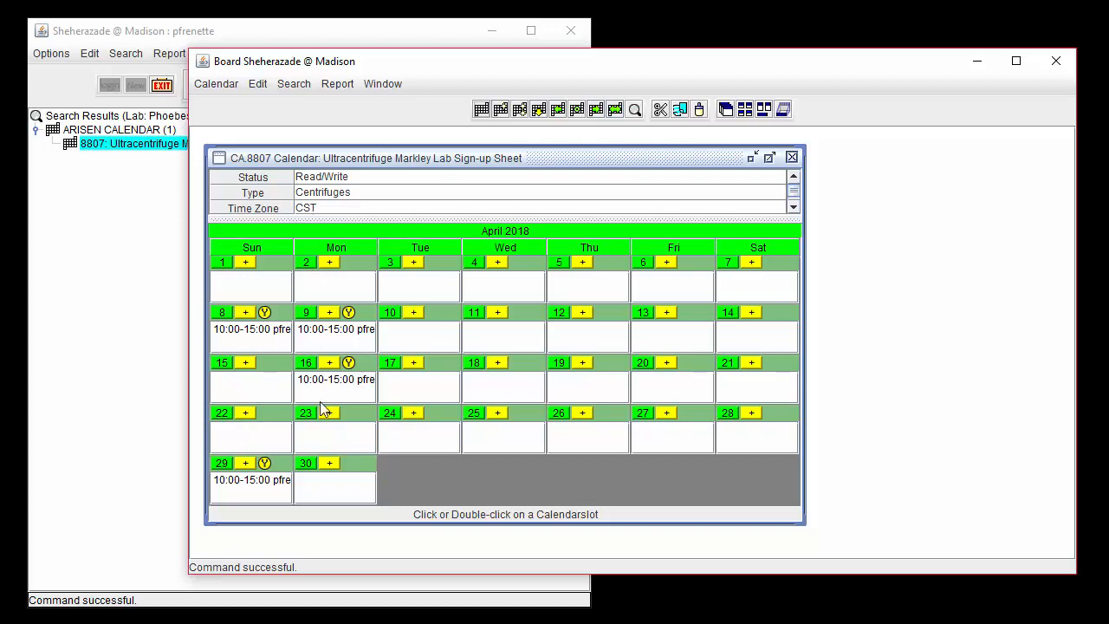
# Save the ultracentrifuge sign-up sheet as a new calendar and look over the copy's details beside the original.
pyautogui.moveTo(321, 401); pyautogui.dragTo(320, 334)
pyautogui.scroll(2, 320, 334)
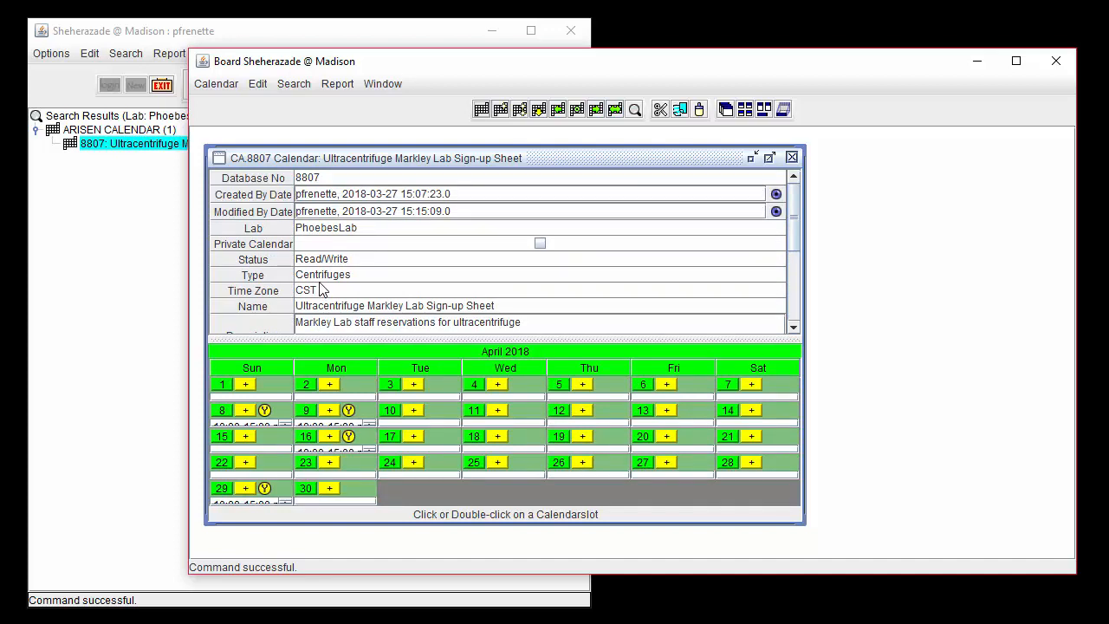
pyautogui.click(217, 87)
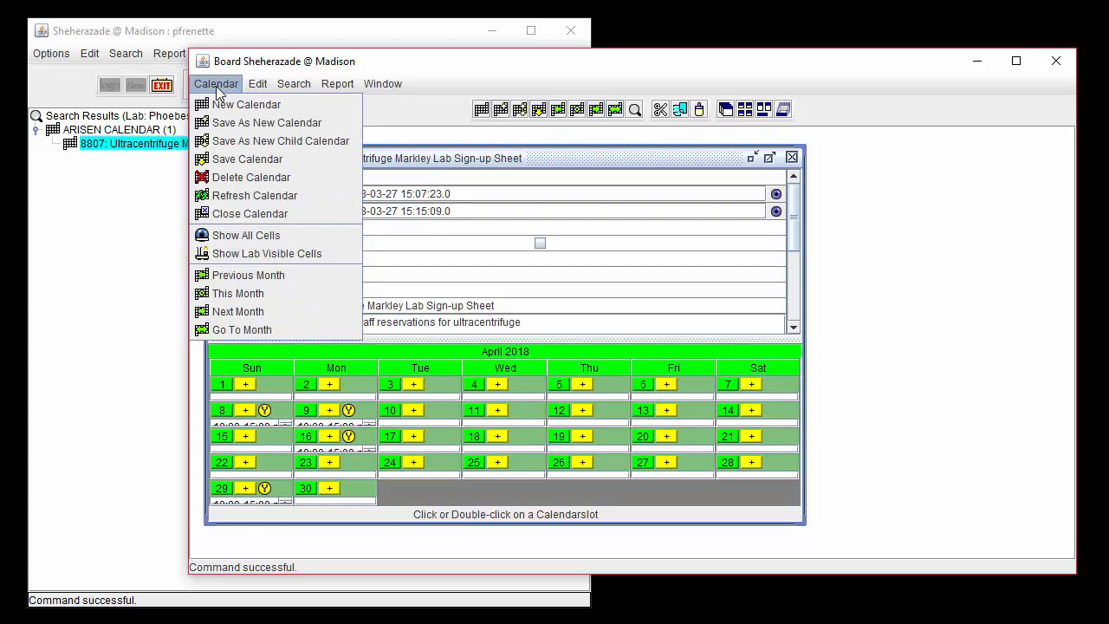
pyautogui.click(235, 120)
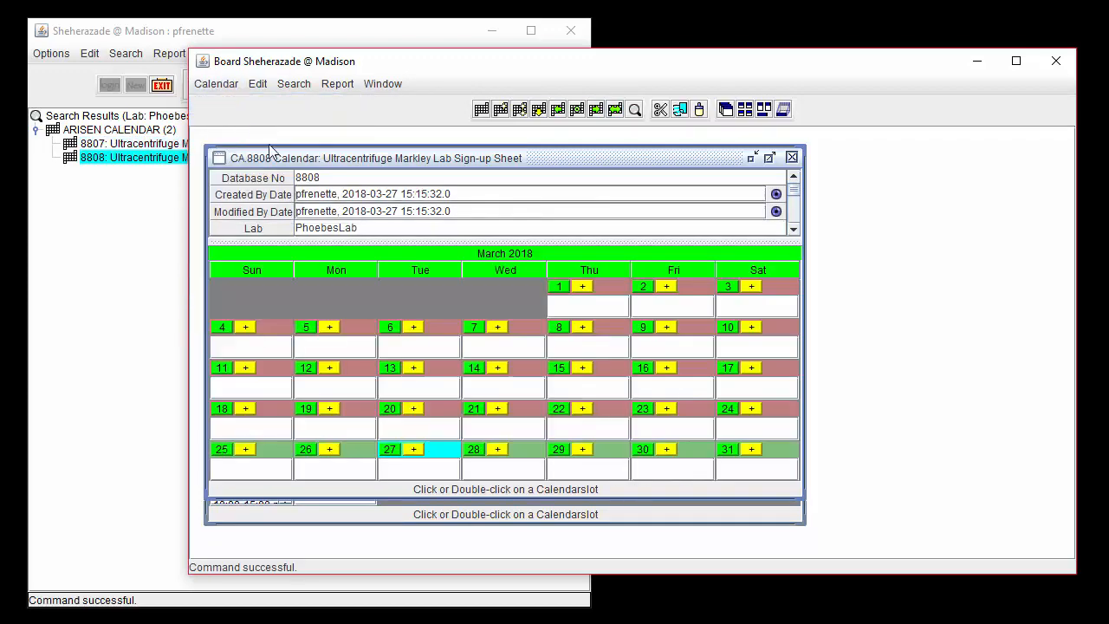
pyautogui.moveTo(282, 159); pyautogui.dragTo(564, 193)
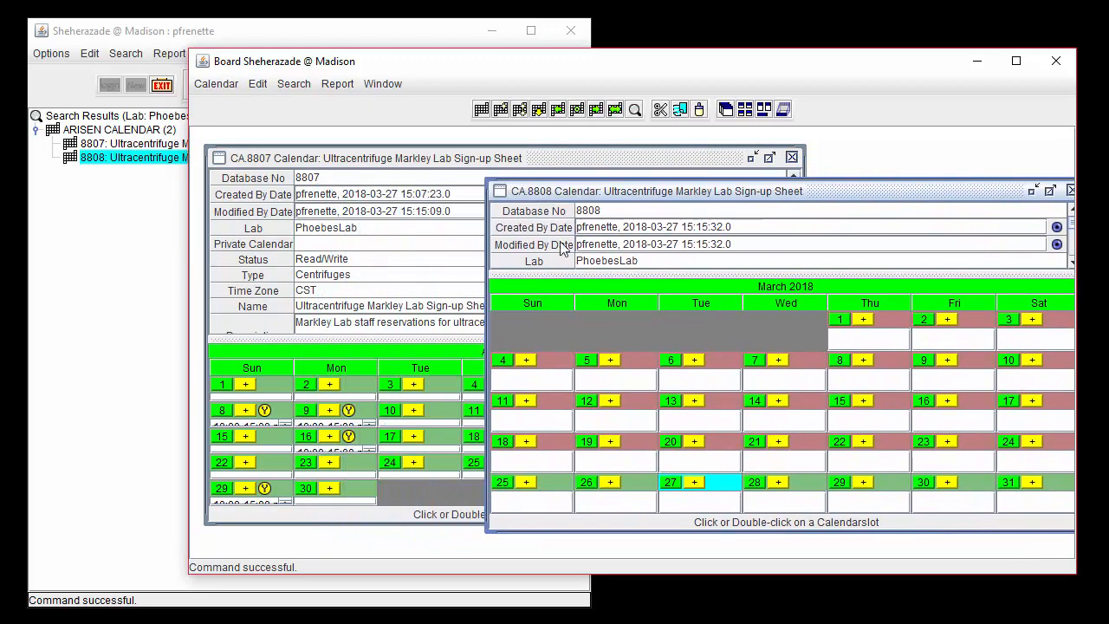
pyautogui.moveTo(576, 272); pyautogui.dragTo(582, 407)
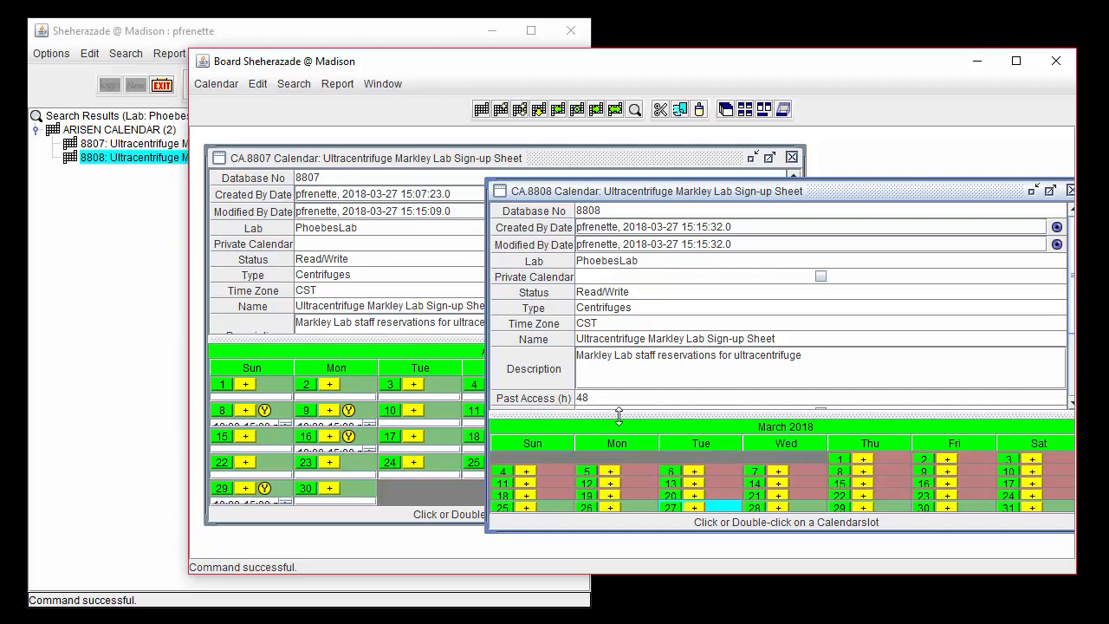
pyautogui.moveTo(618, 417); pyautogui.dragTo(598, 246)
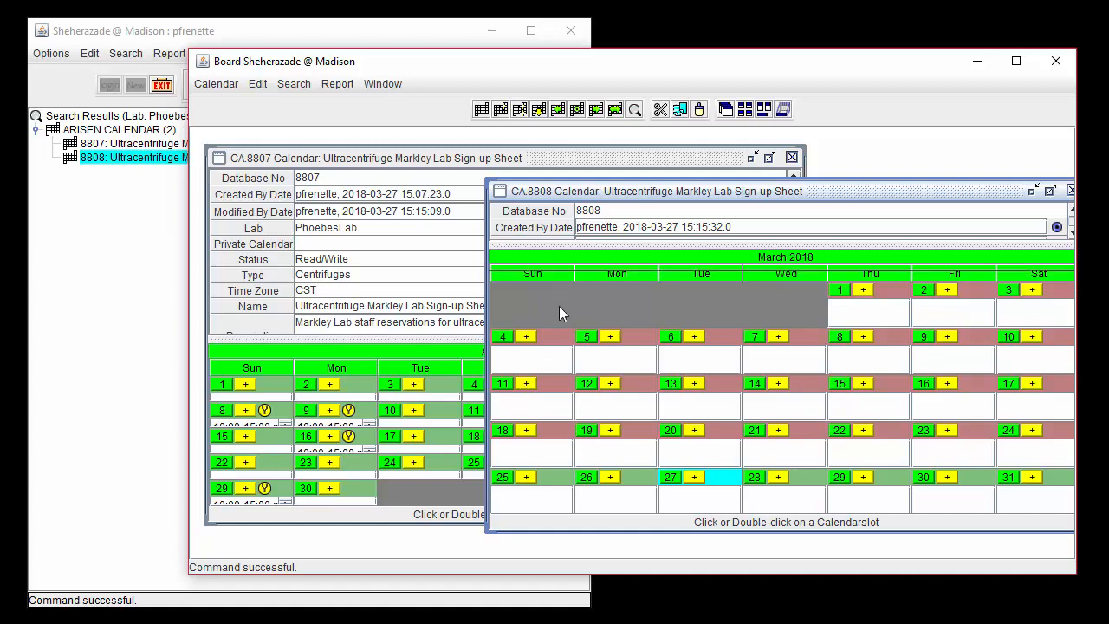
pyautogui.moveTo(559, 243); pyautogui.dragTo(561, 351)
# Delete the duplicate ultracentrifuge calendar.
pyautogui.click(206, 88)
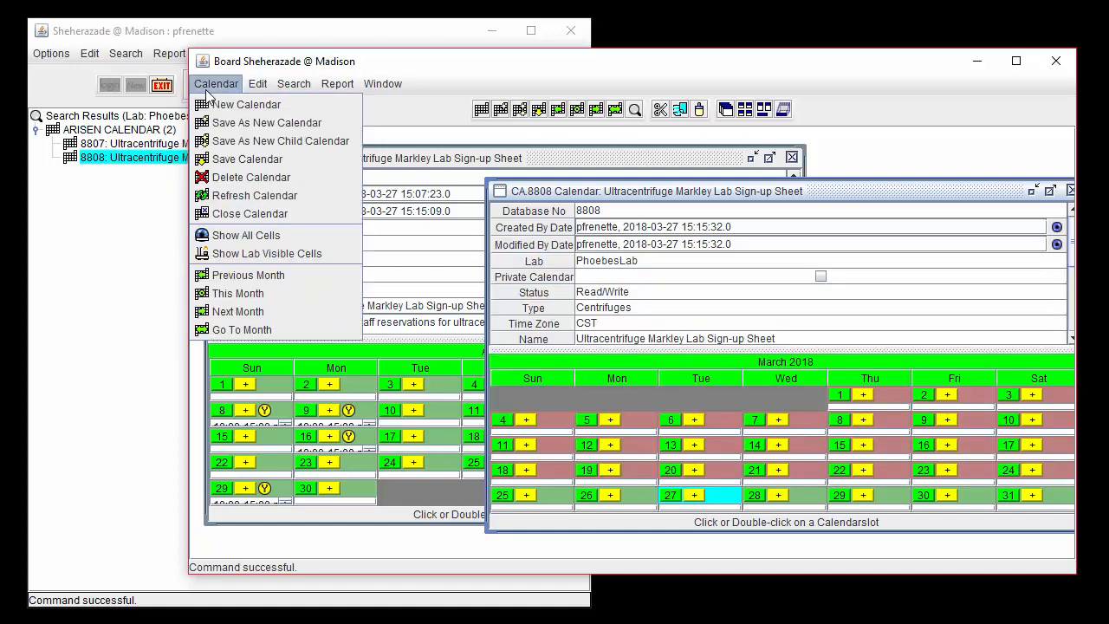
pyautogui.click(230, 177)
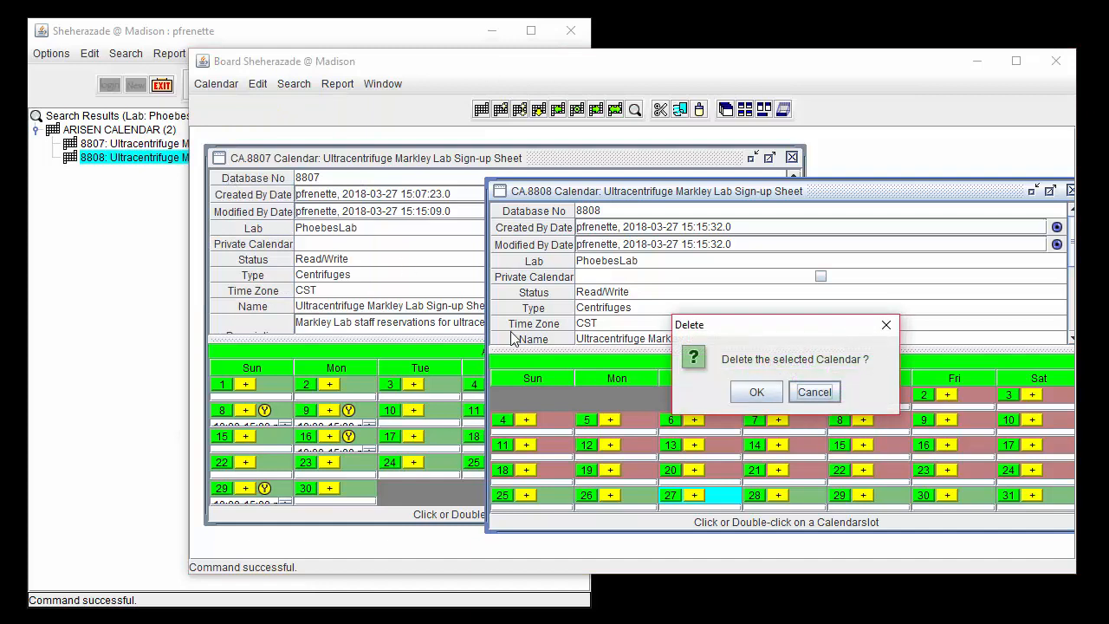
pyautogui.click(755, 395)
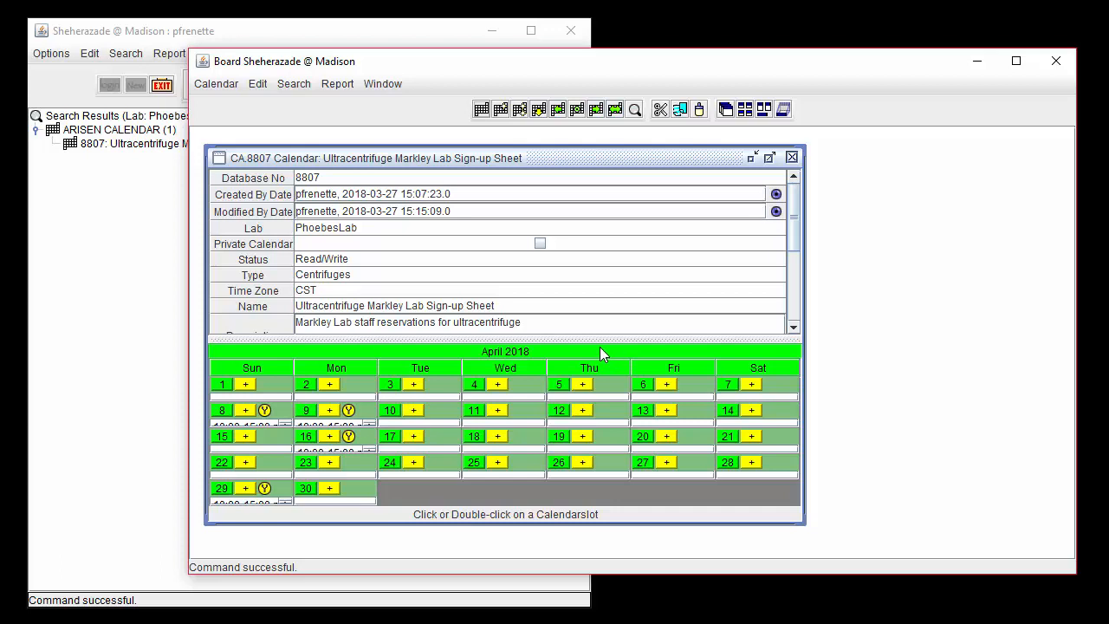
# Save the ultracentrifuge sign-up sheet as a new child calendar and place it beside the original.
pyautogui.click(237, 84)
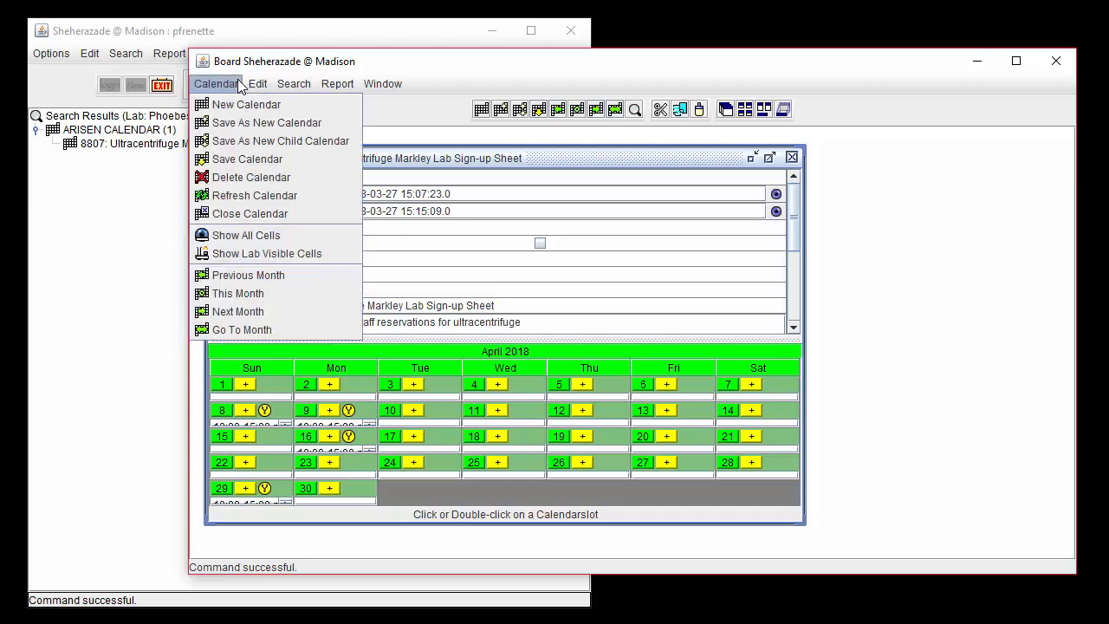
pyautogui.click(351, 142)
pyautogui.moveTo(351, 158); pyautogui.dragTo(593, 202)
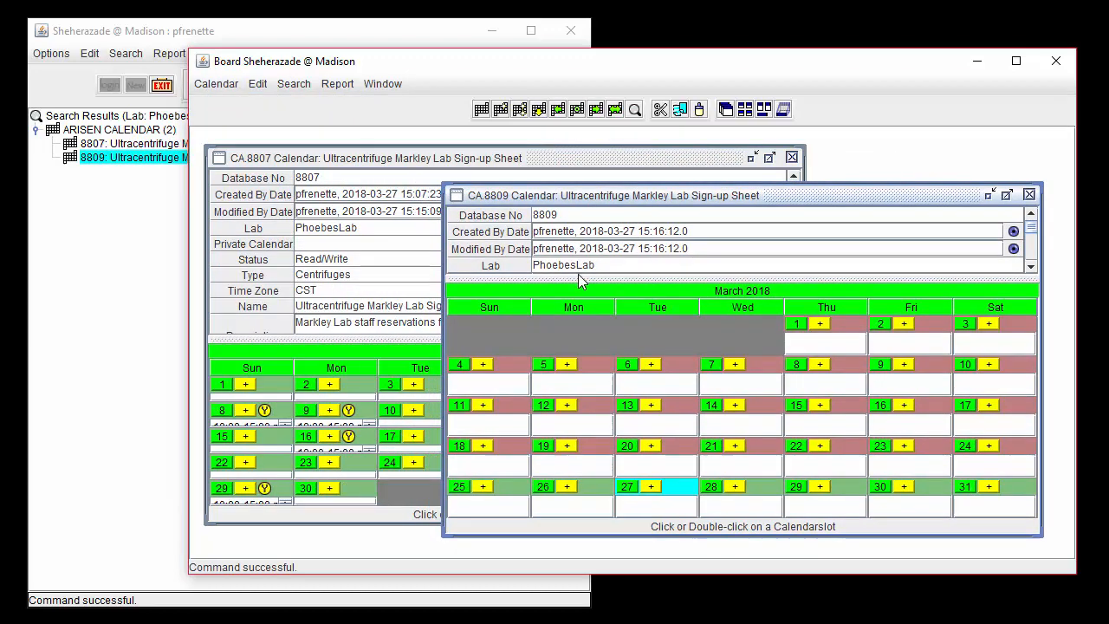
# Review the child calendar's details down to the parent entry in Linked Items, and close the child calendar.
pyautogui.moveTo(578, 275); pyautogui.dragTo(590, 432)
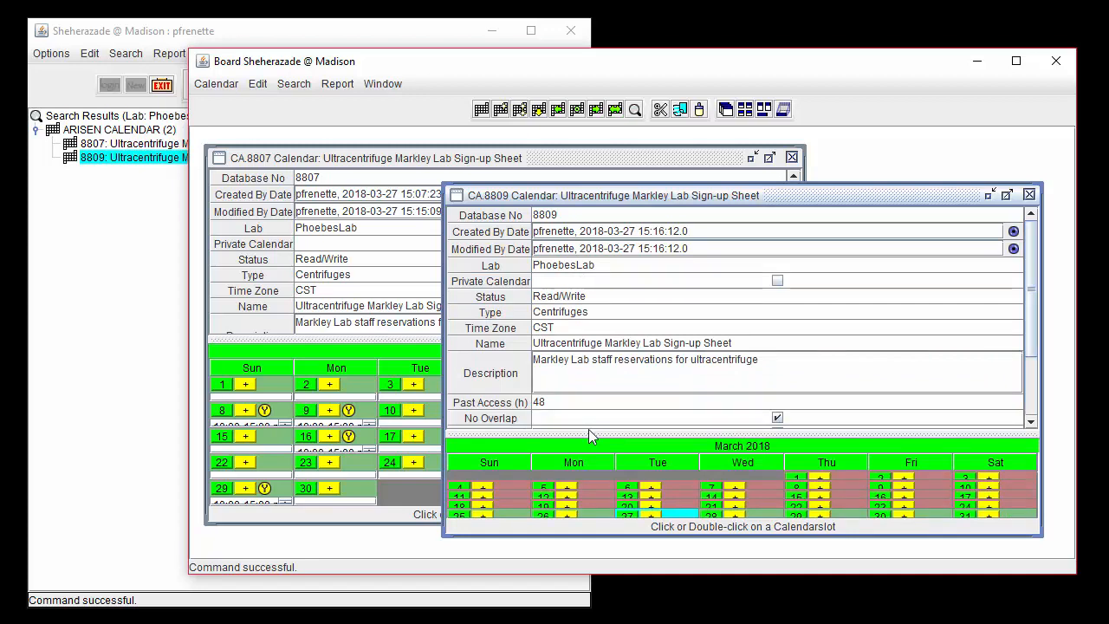
pyautogui.scroll(-5, 589, 357)
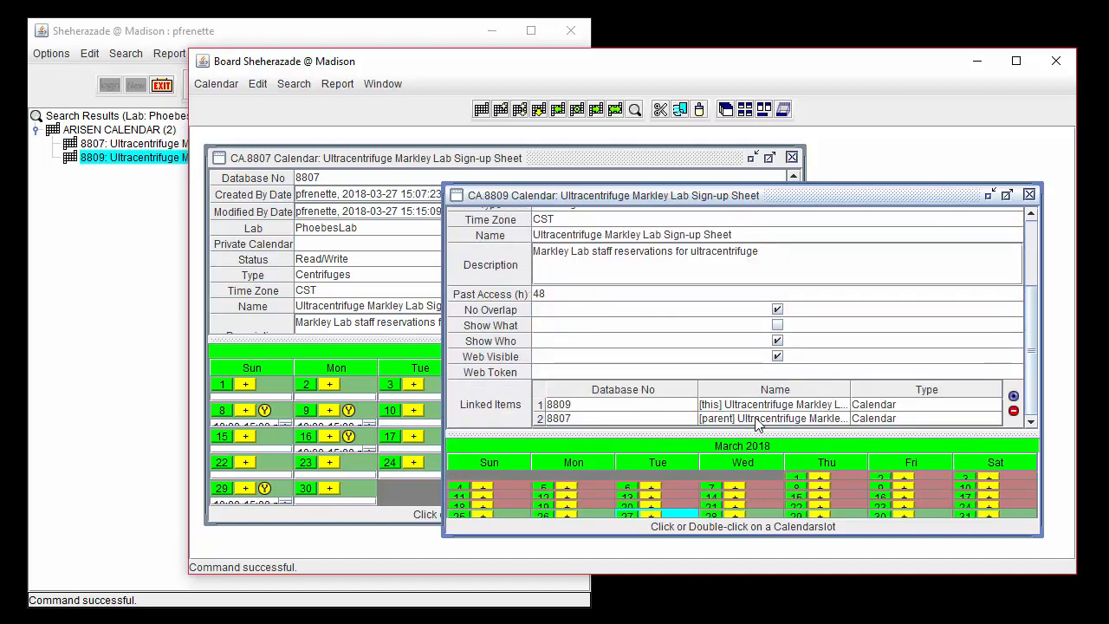
pyautogui.click(759, 419)
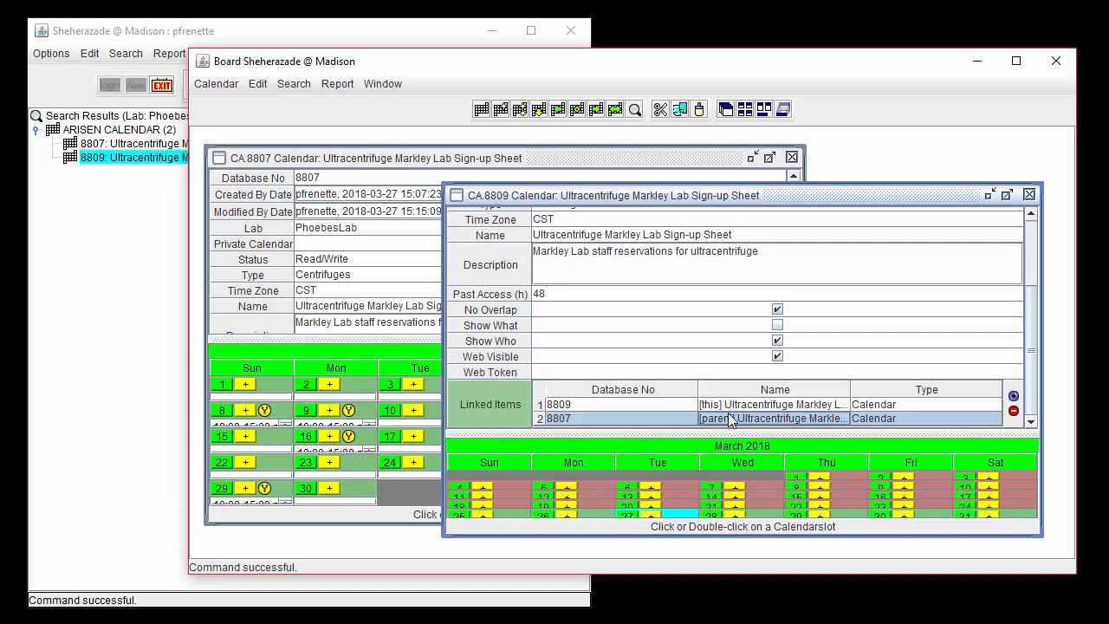
pyautogui.click(1029, 195)
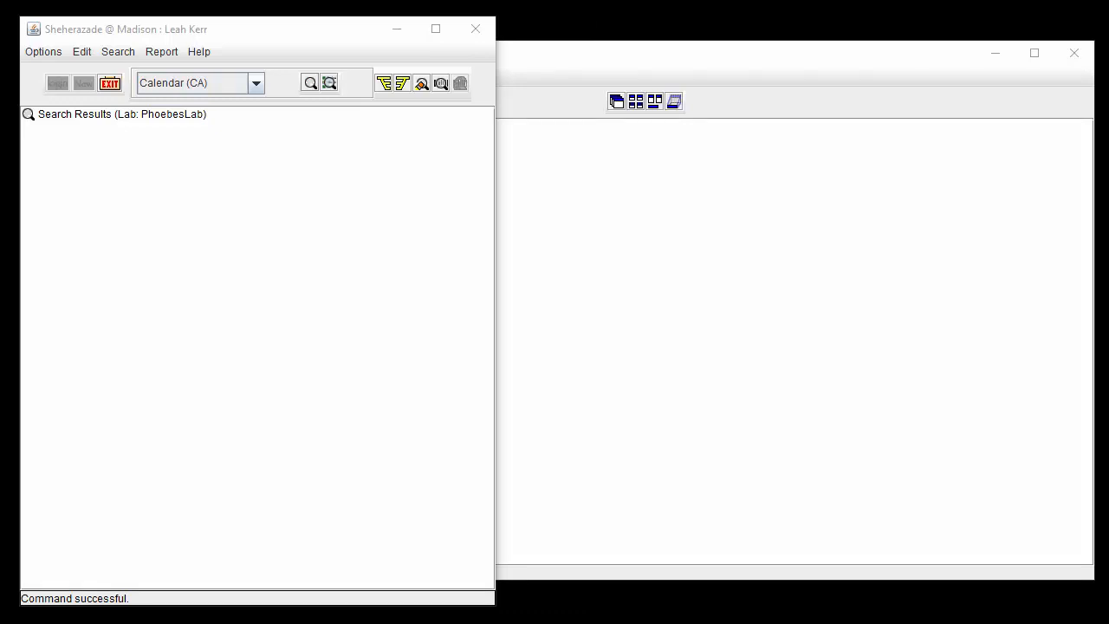
# Search the calendars by date for those modified on 2018-04-02 and open the Ultracentrifuge Markley Lab Sign-up Sheet.
pyautogui.click(130, 53)
pyautogui.moveTo(143, 109)
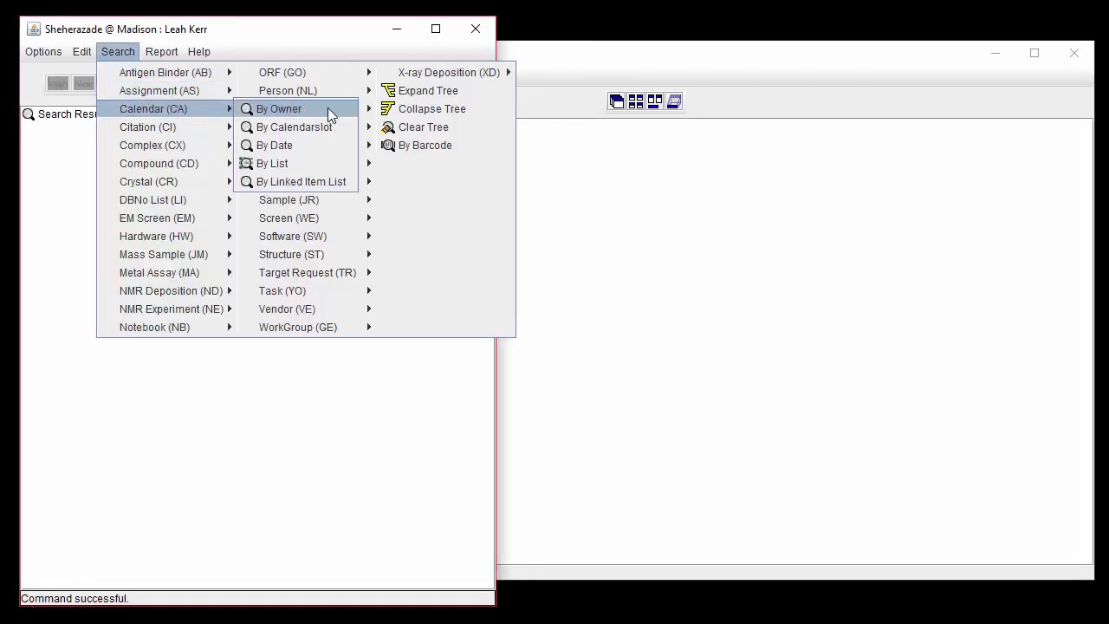
pyautogui.click(331, 145)
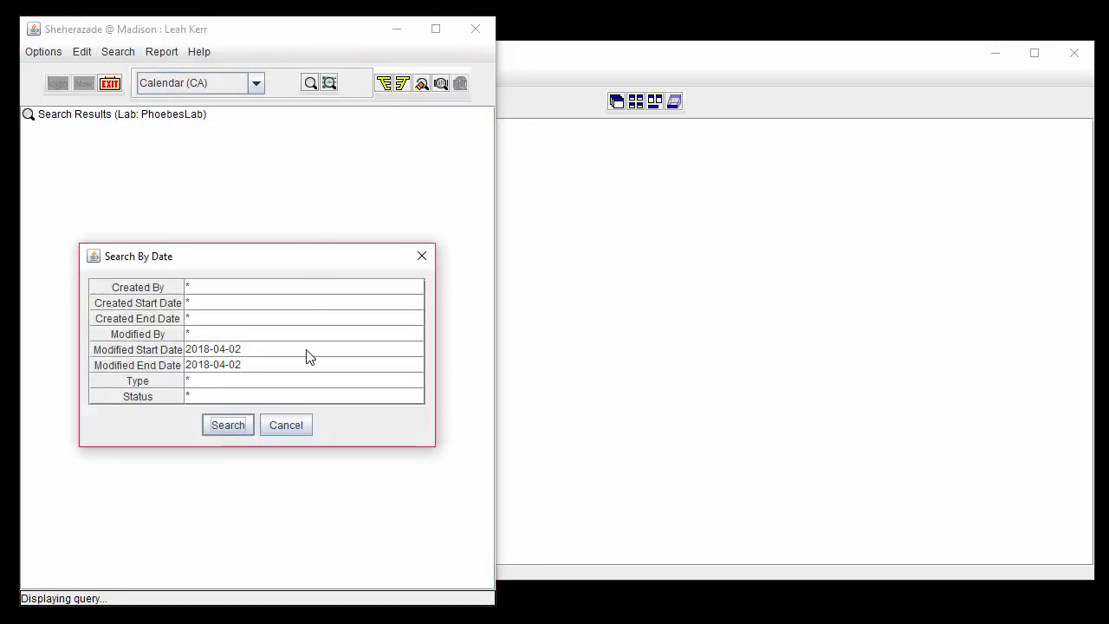
pyautogui.click(240, 431)
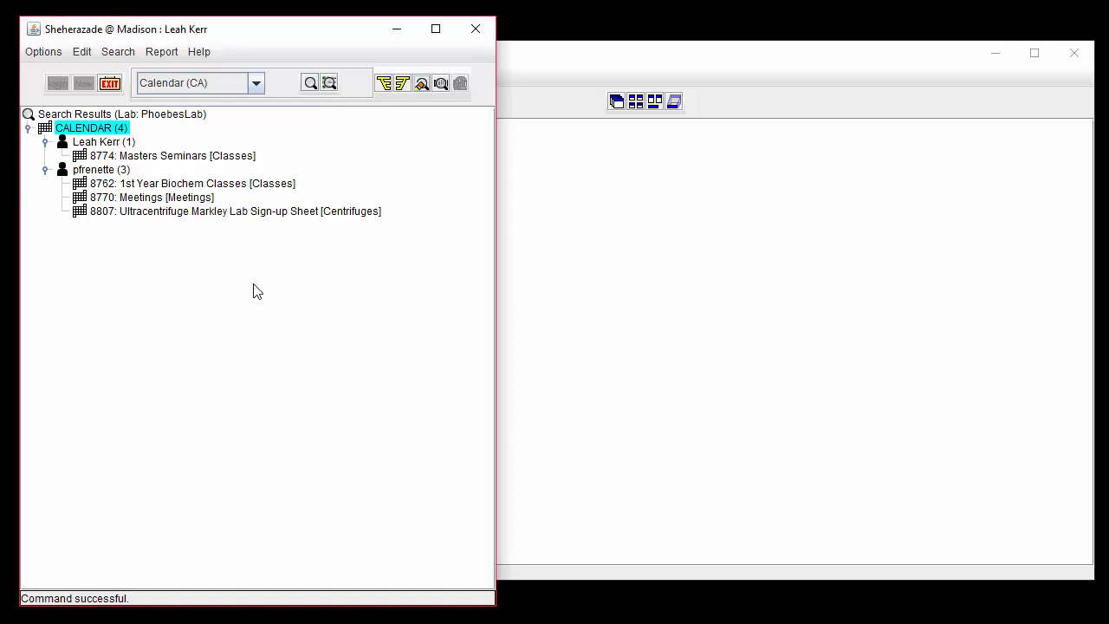
pyautogui.click(257, 217)
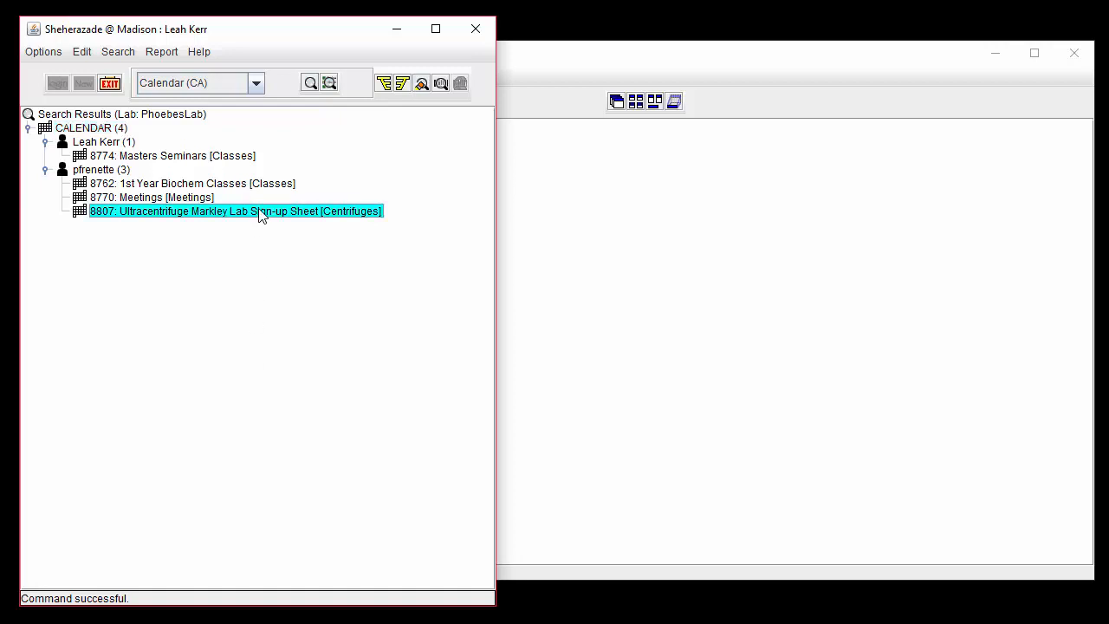
pyautogui.doubleClick(258, 212)
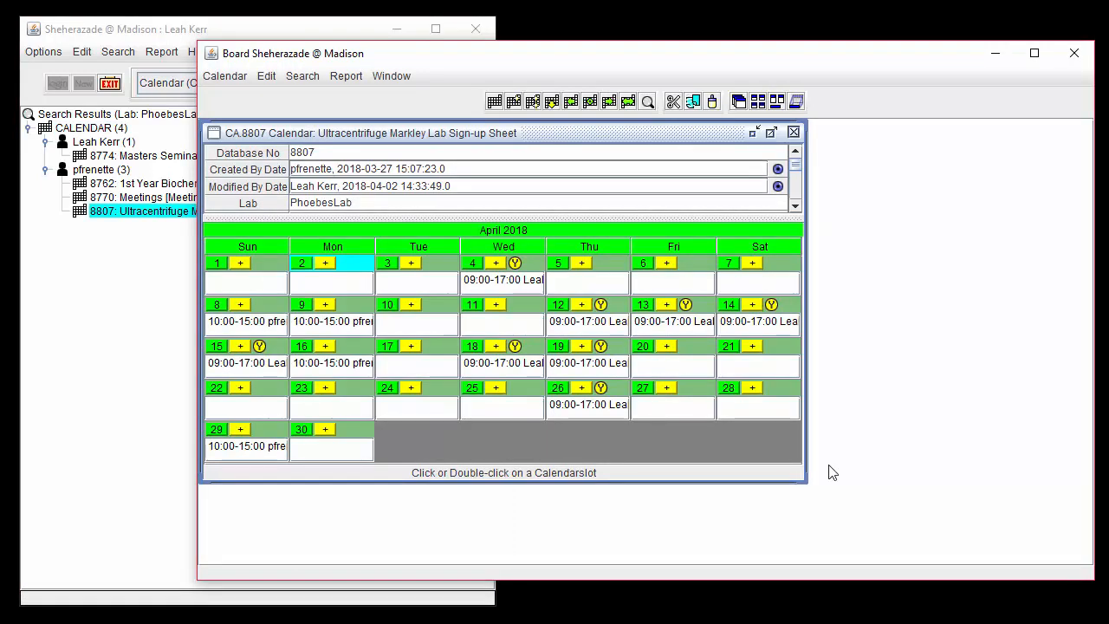
# Enlarge the ultracentrifuge calendar window, run its My Calendarslots report to review the slots, and close the report.
pyautogui.moveTo(802, 479); pyautogui.dragTo(984, 556)
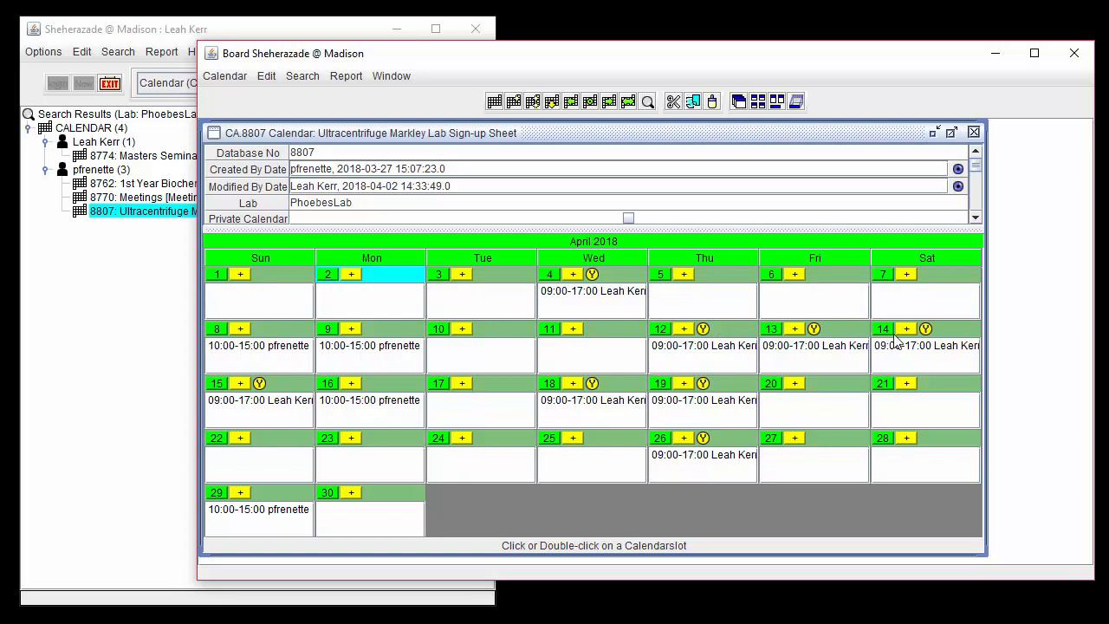
pyautogui.click(368, 78)
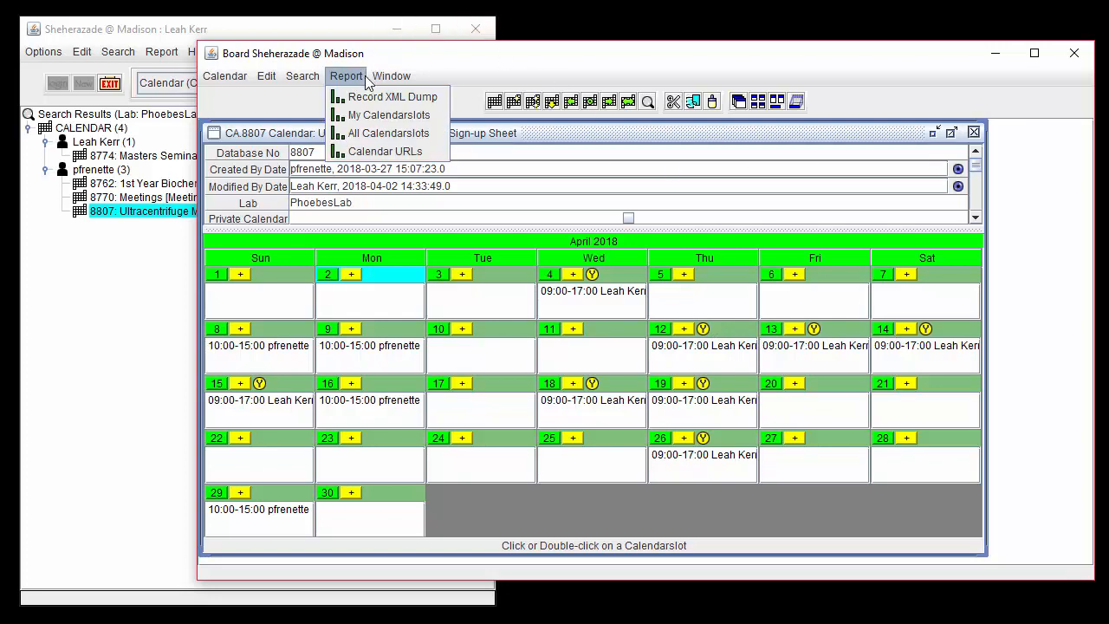
pyautogui.click(440, 122)
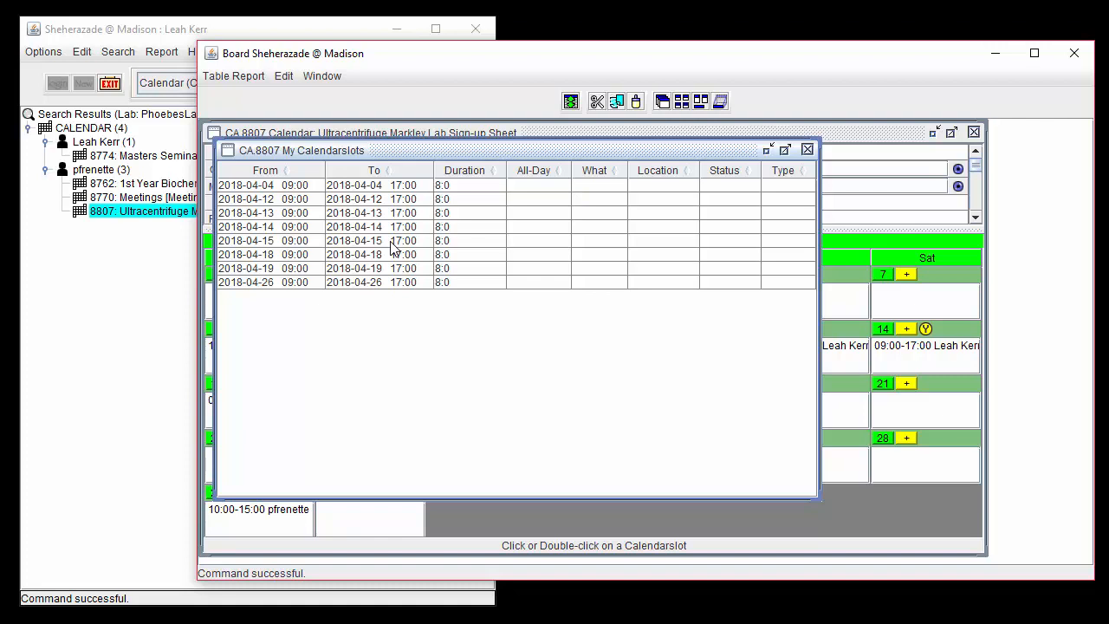
pyautogui.click(807, 150)
# Run the All Calendarslots report for the ultracentrifuge calendar, review everyone's reservations, and close it.
pyautogui.click(362, 76)
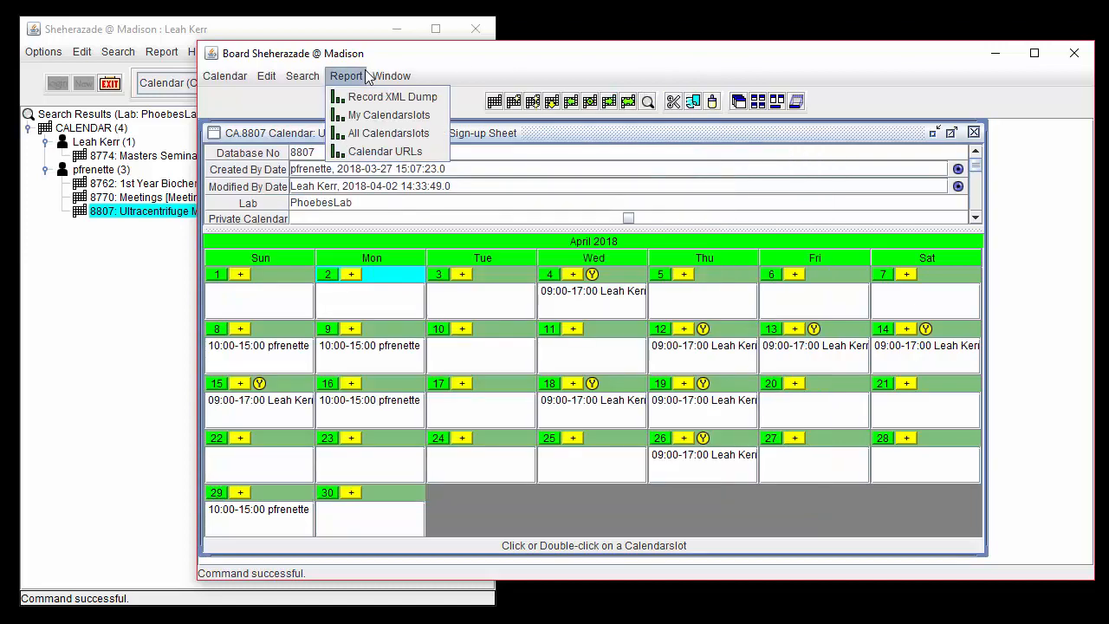
pyautogui.click(386, 132)
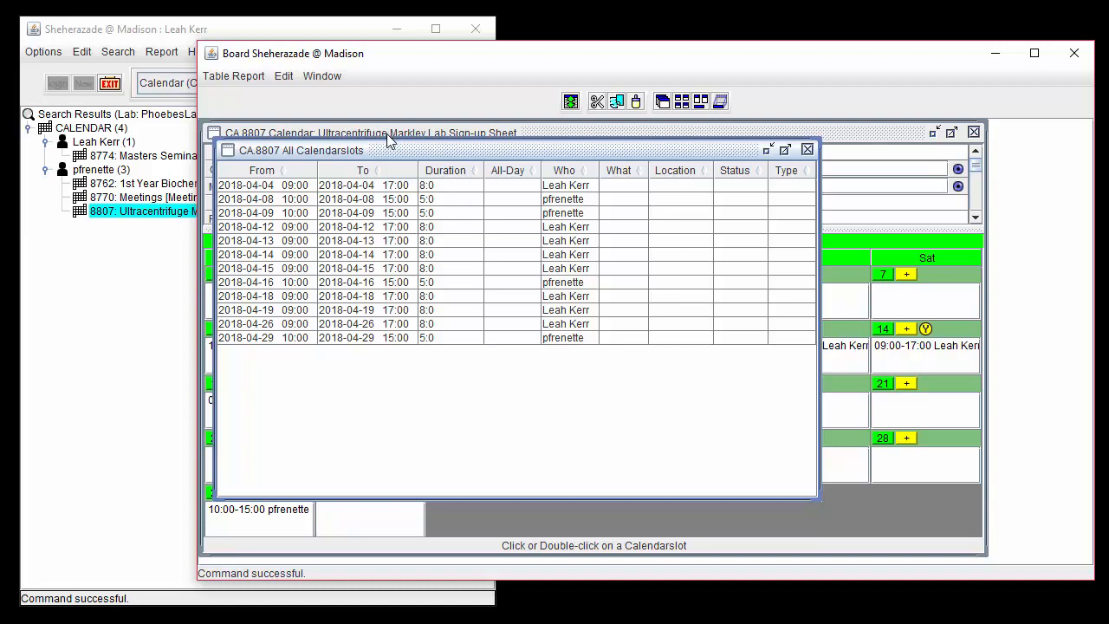
pyautogui.click(807, 149)
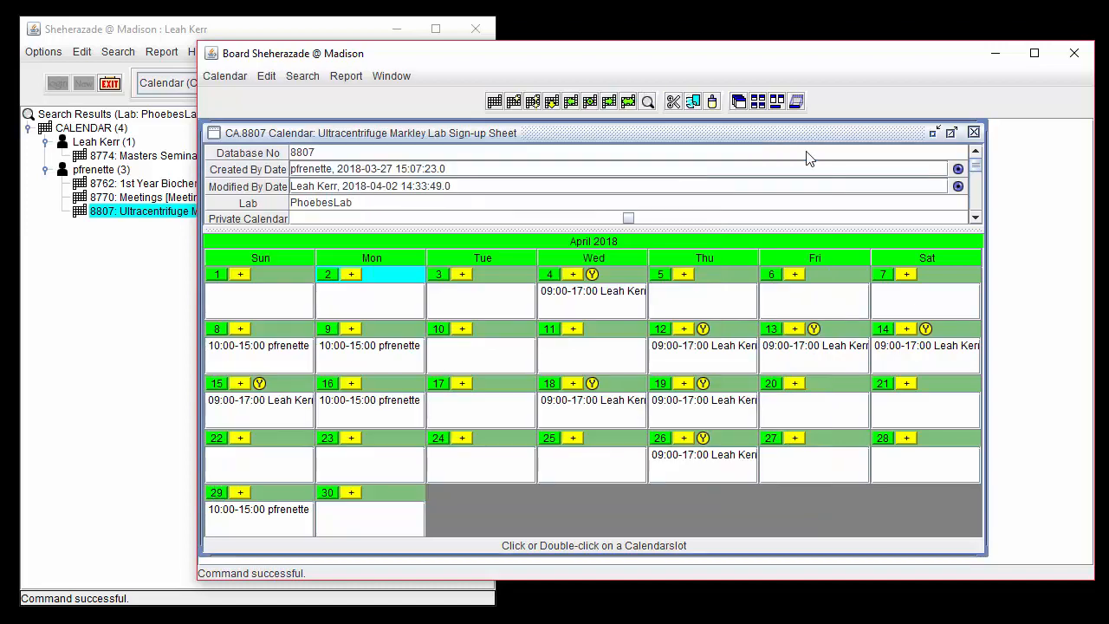
# Display the ultracentrifuge calendar's URLs and copy the one for this month.
pyautogui.click(349, 82)
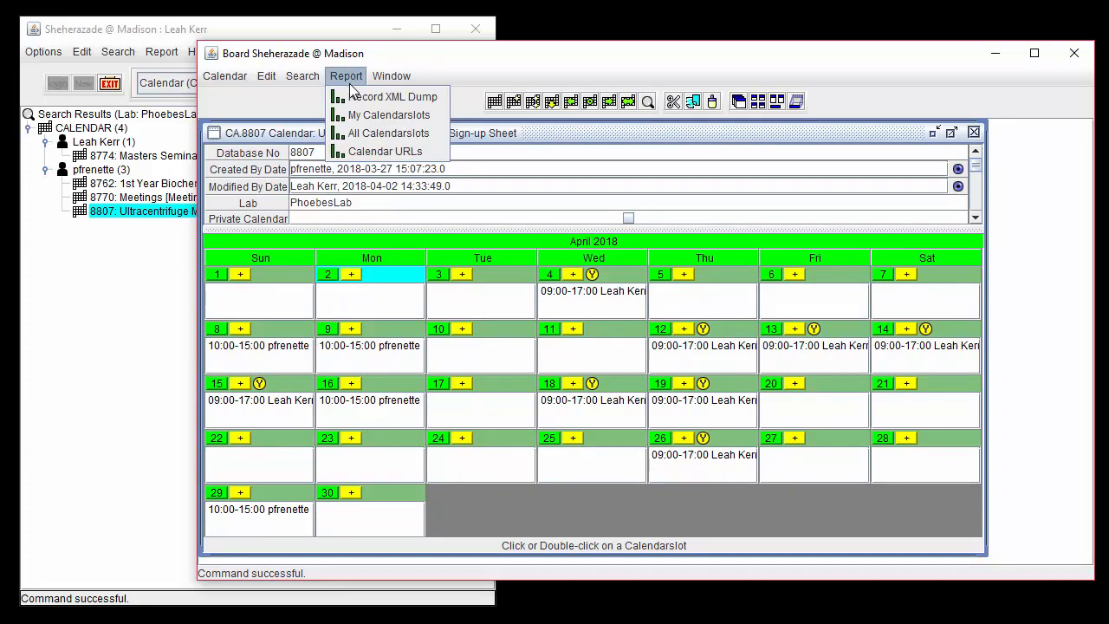
pyautogui.click(437, 151)
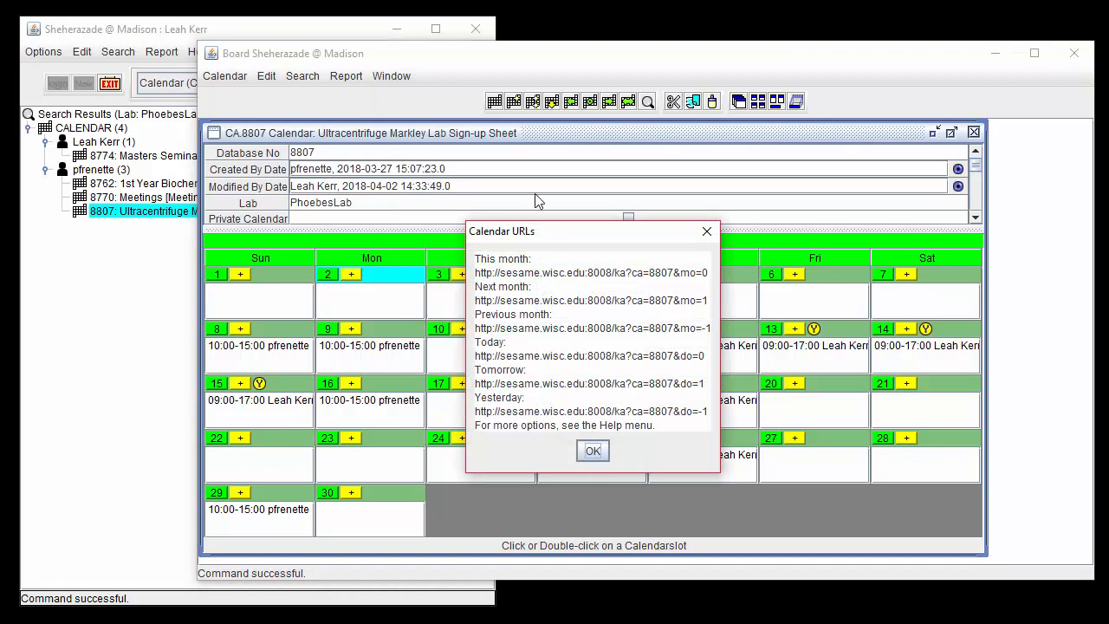
pyautogui.moveTo(475, 276); pyautogui.dragTo(717, 275)
pyautogui.hotkey('ctrl', 'c')
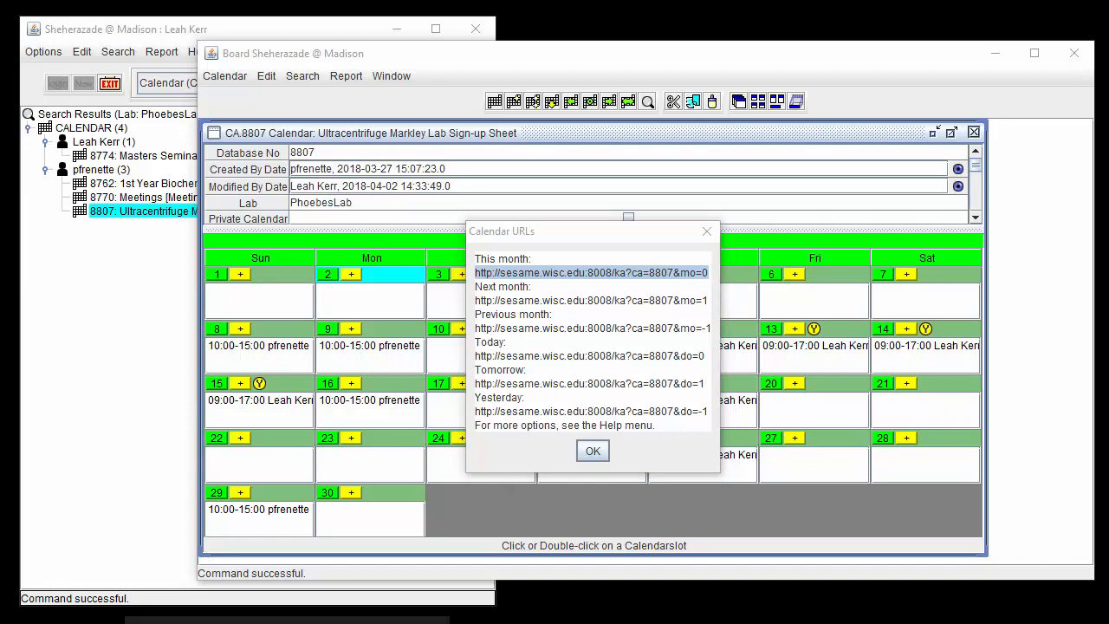
# Switch to the web browser, load the copied calendar URL, and view the next month before returning to the previous one.
pyautogui.hotkey('alt', 'Tab')
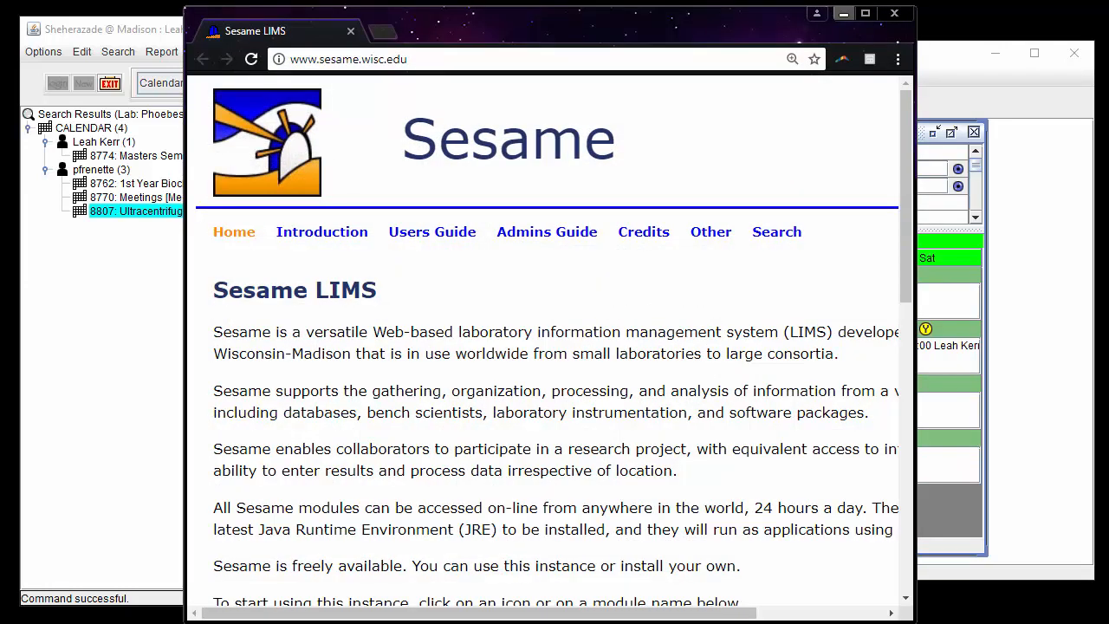
pyautogui.click(430, 59)
pyautogui.hotkey('ctrl', 'v')
pyautogui.press('Return')
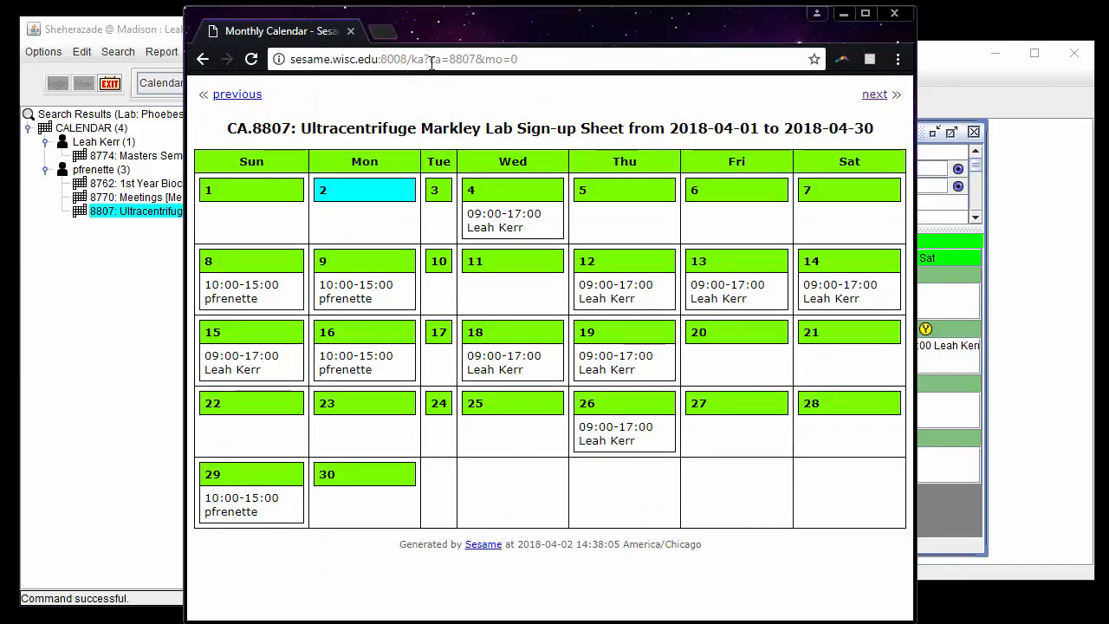
pyautogui.click(877, 95)
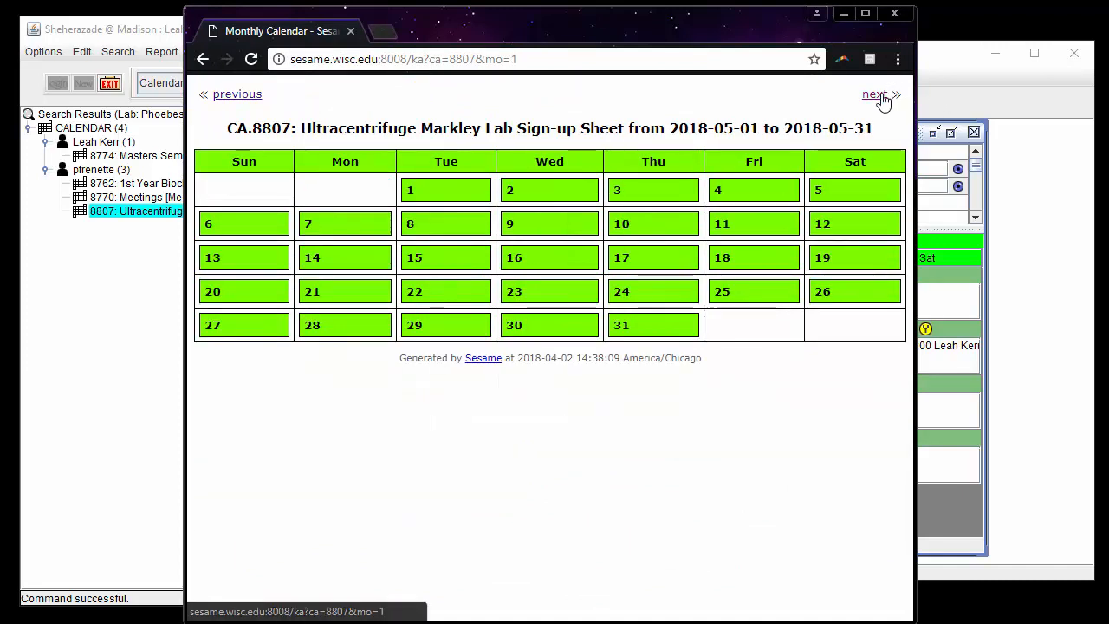
pyautogui.click(257, 99)
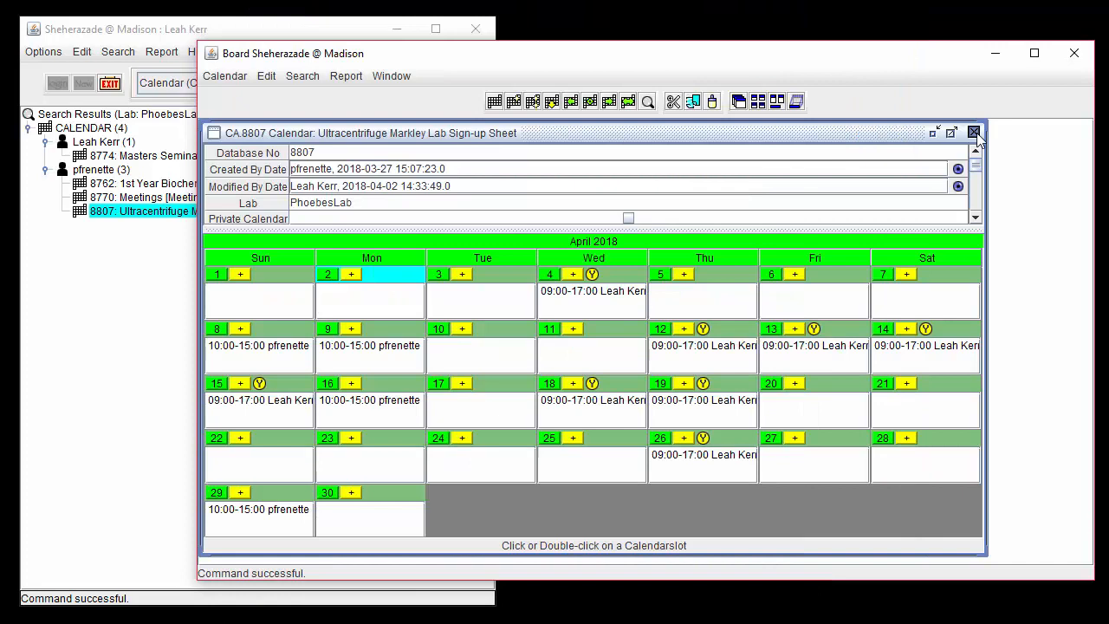
# Close the ultracentrifuge calendar on the board and clear the search results tree.
pyautogui.click(974, 133)
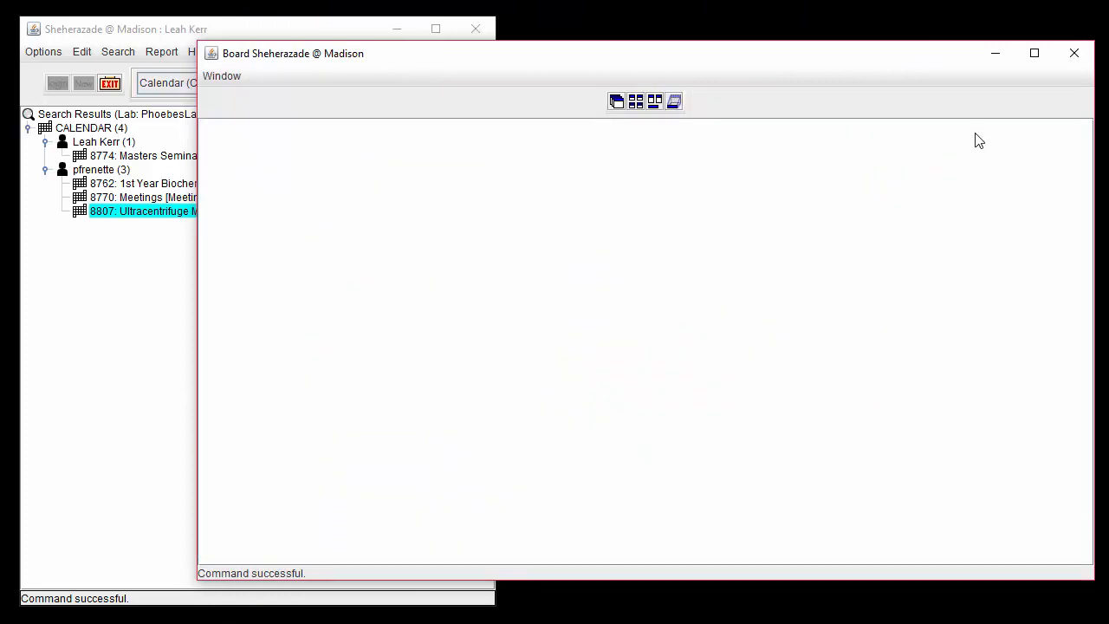
pyautogui.click(167, 283)
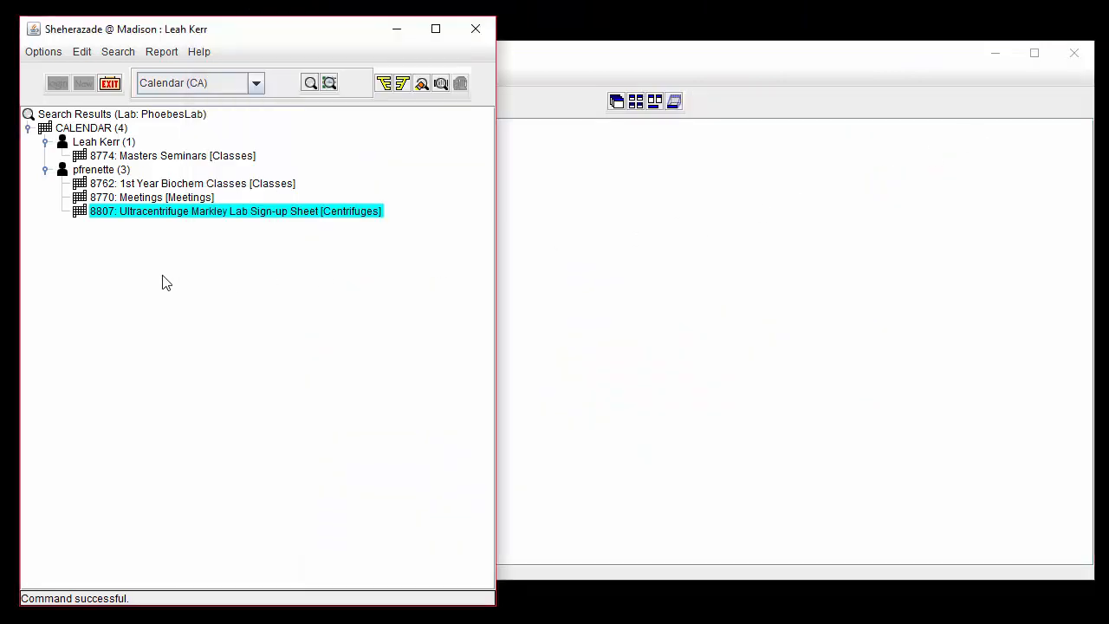
pyautogui.click(422, 86)
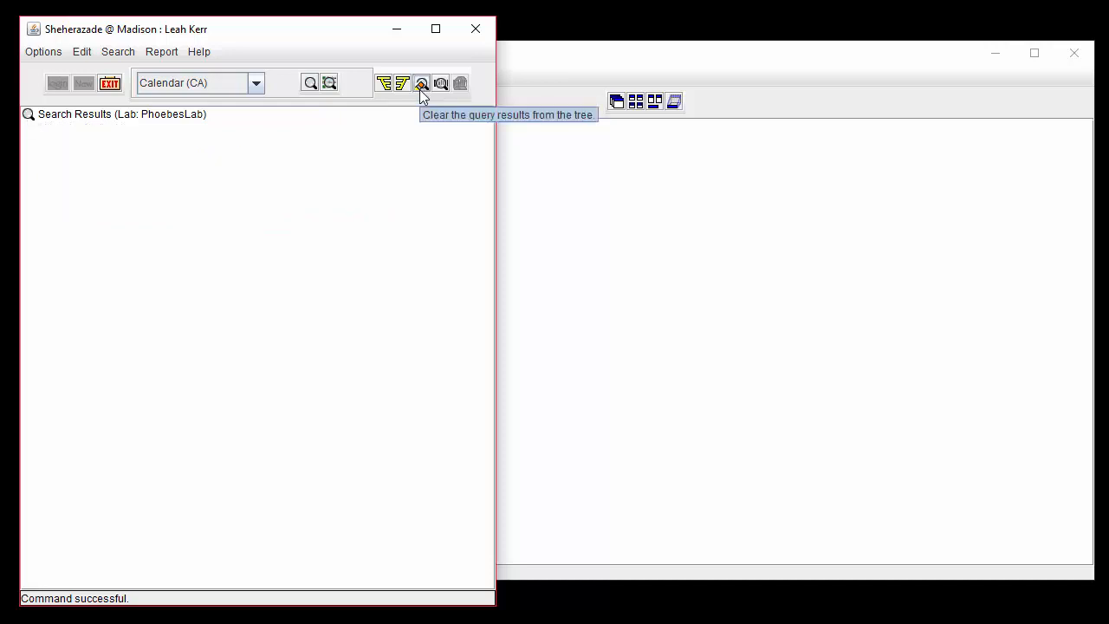
# Search the calendars by calendarslot for your own slots from 2018-04-02 to 2018-04-16.
pyautogui.click(115, 53)
pyautogui.moveTo(221, 111)
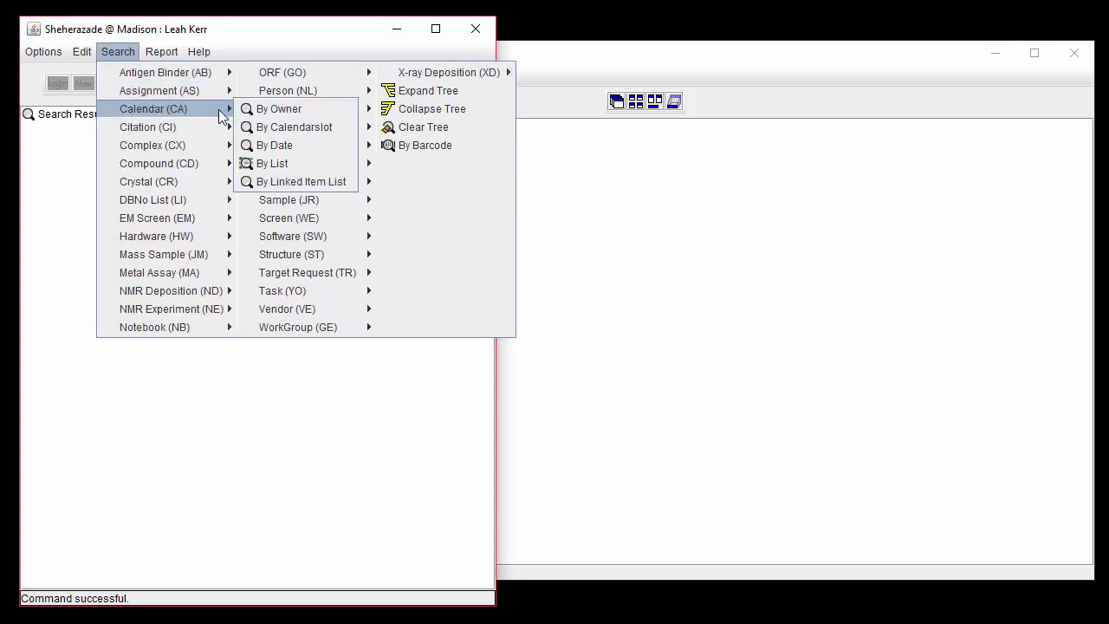
pyautogui.click(301, 136)
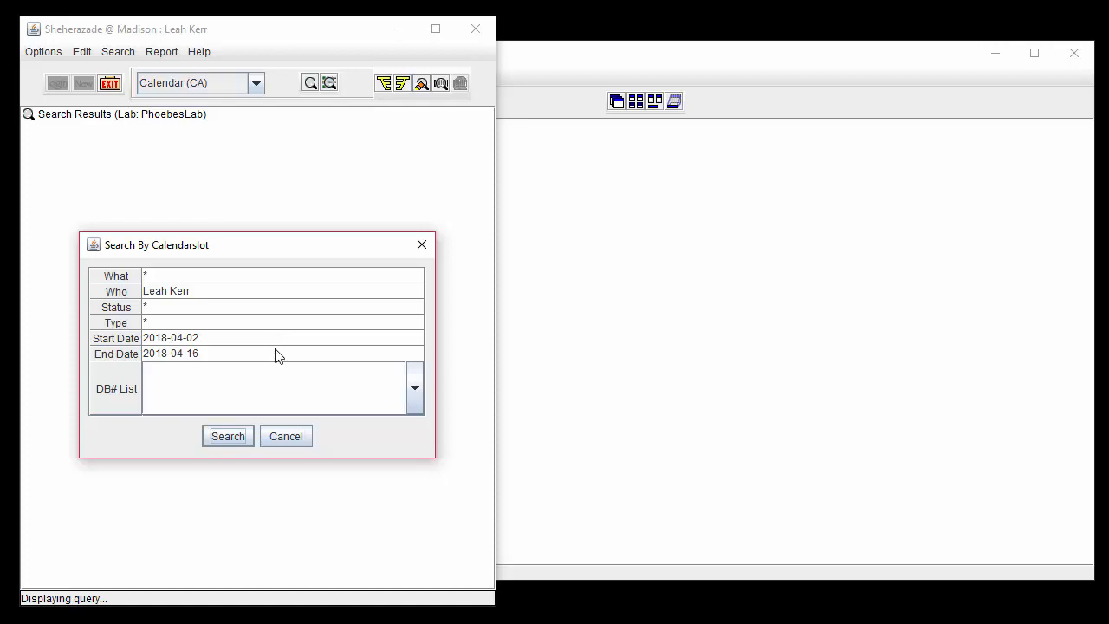
pyautogui.click(251, 436)
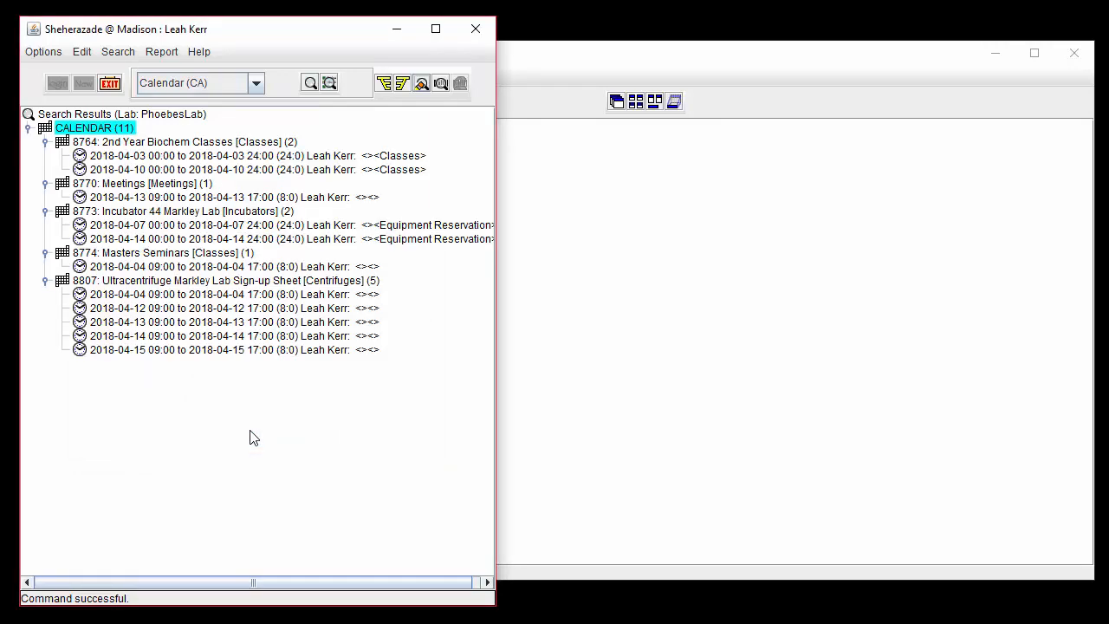
# Open the 2018-04-13 slot of the ultracentrifuge sign-up sheet, enlarge its window to review all fields, and close it.
pyautogui.doubleClick(245, 322)
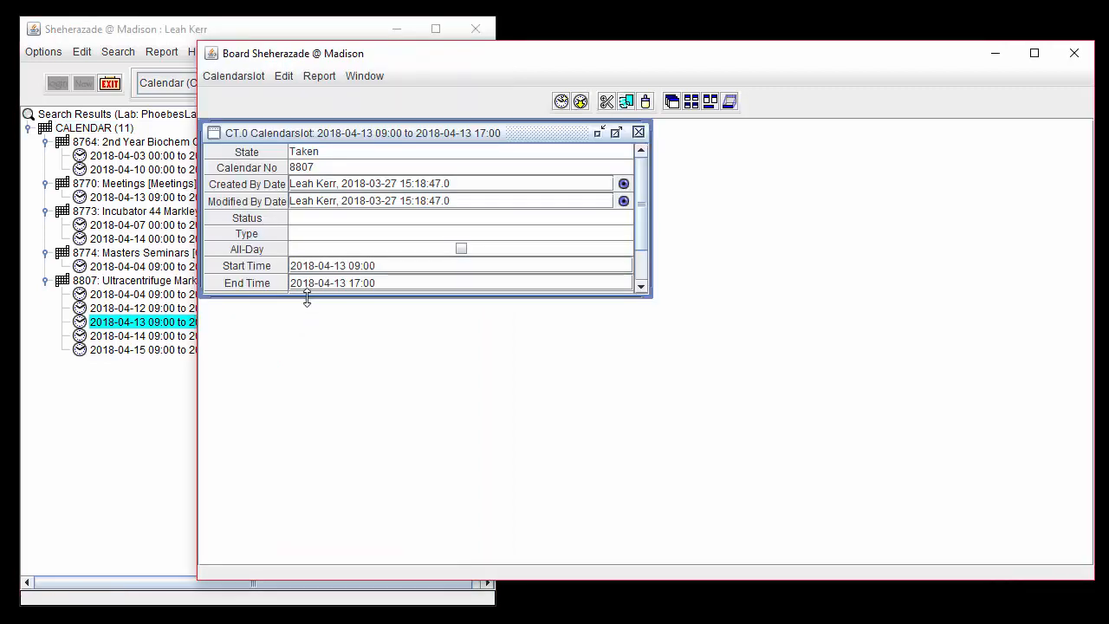
pyautogui.moveTo(307, 298); pyautogui.dragTo(315, 475)
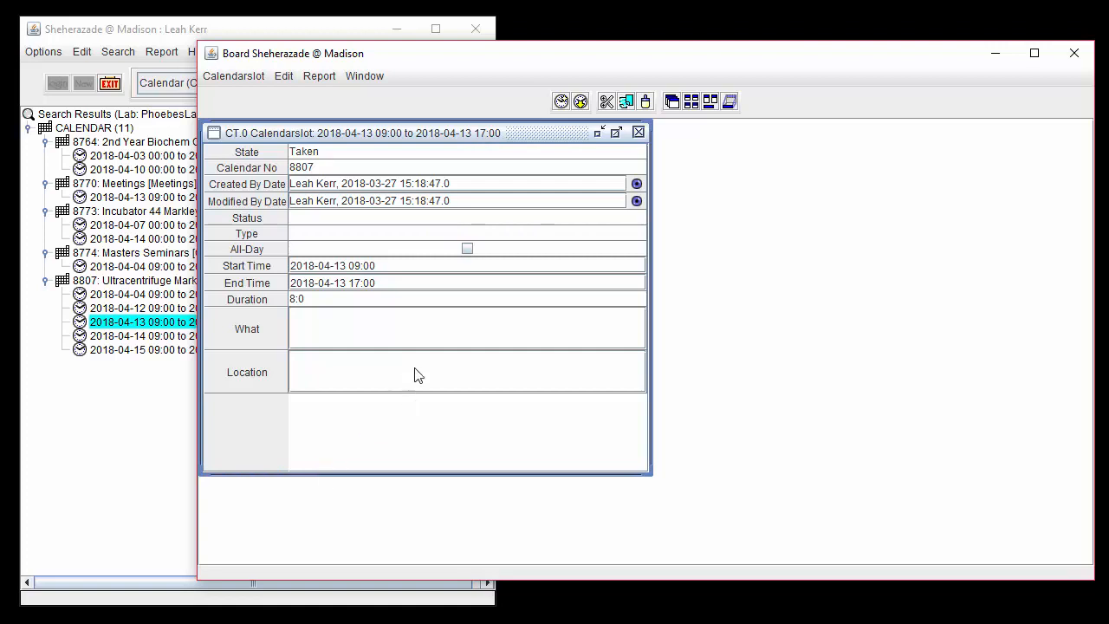
pyautogui.click(638, 134)
# Generate a Calendarslots report across all calendars for your own slots from 2018-04-02 to 2018-04-16, and widen the report window.
pyautogui.click(104, 411)
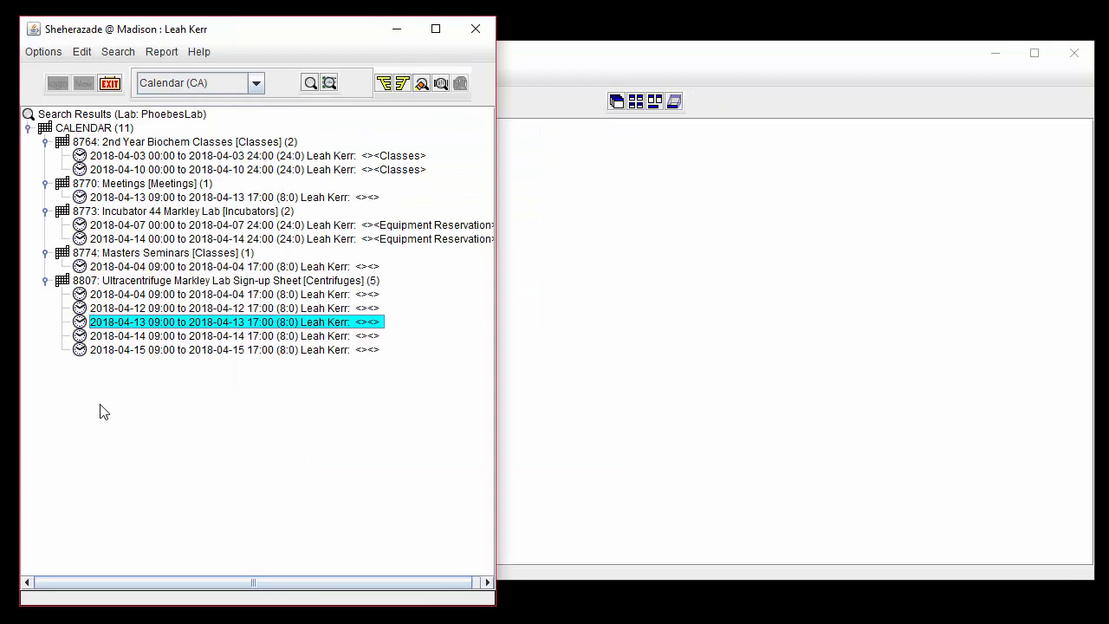
pyautogui.click(163, 52)
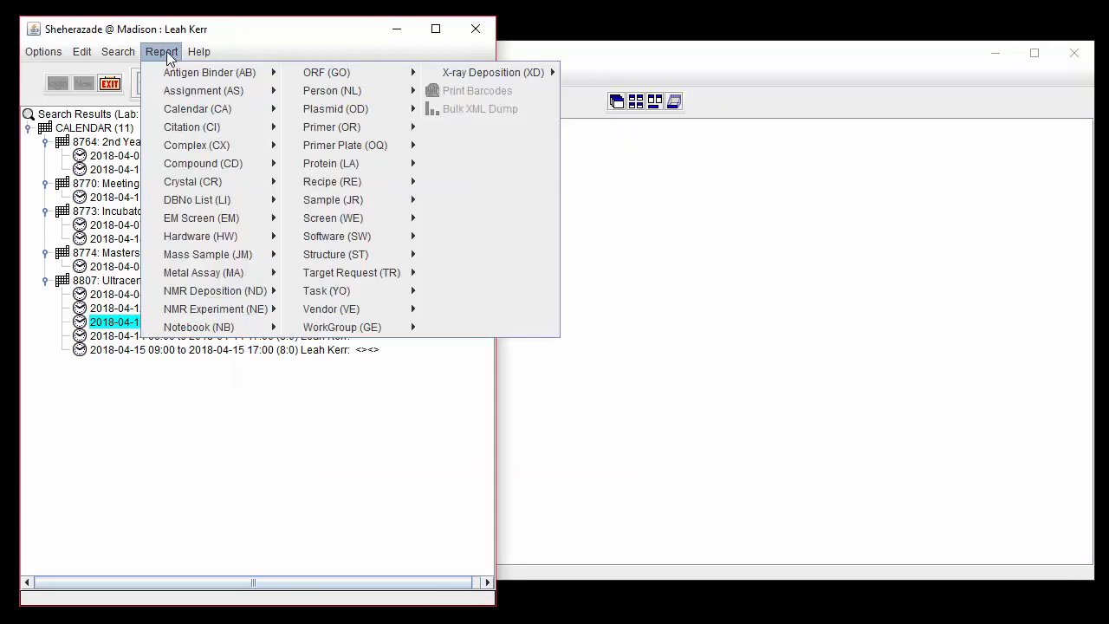
pyautogui.moveTo(186, 109)
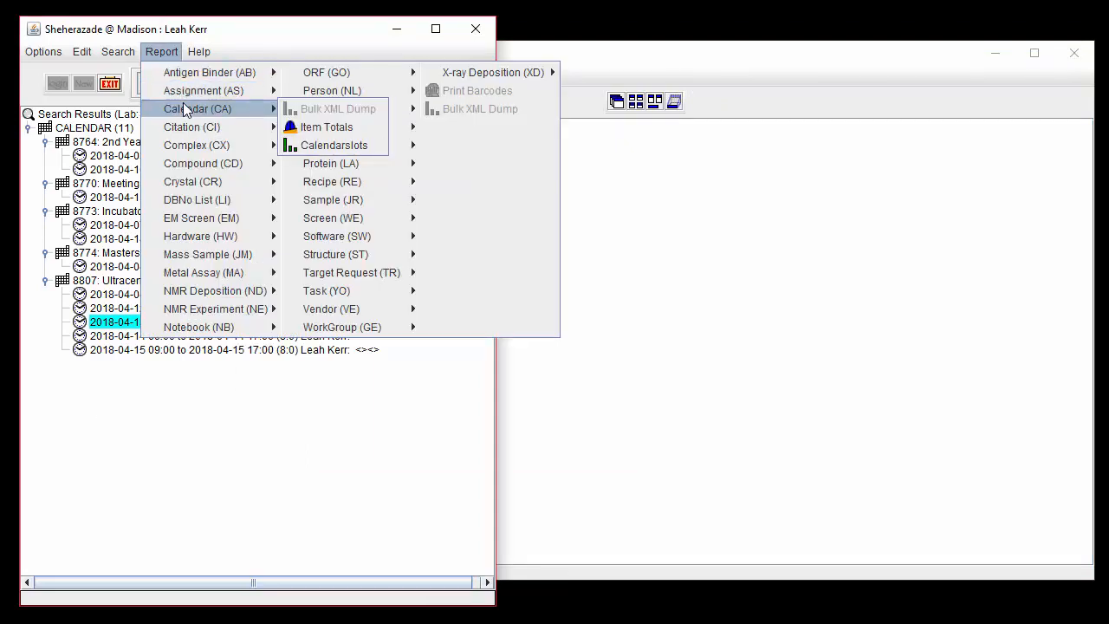
pyautogui.click(357, 145)
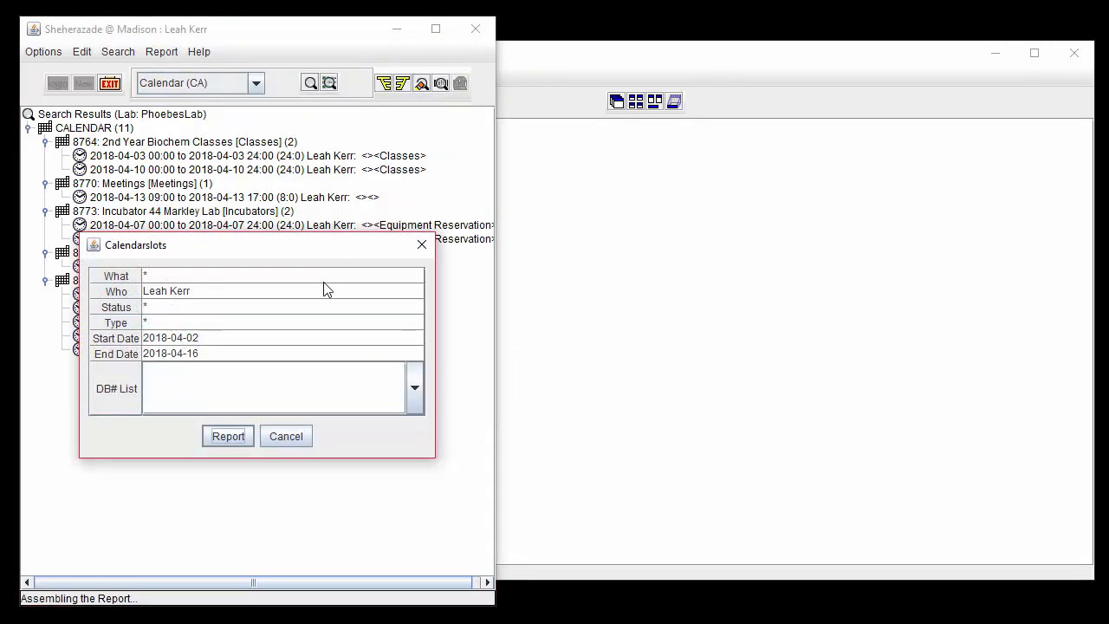
pyautogui.click(240, 439)
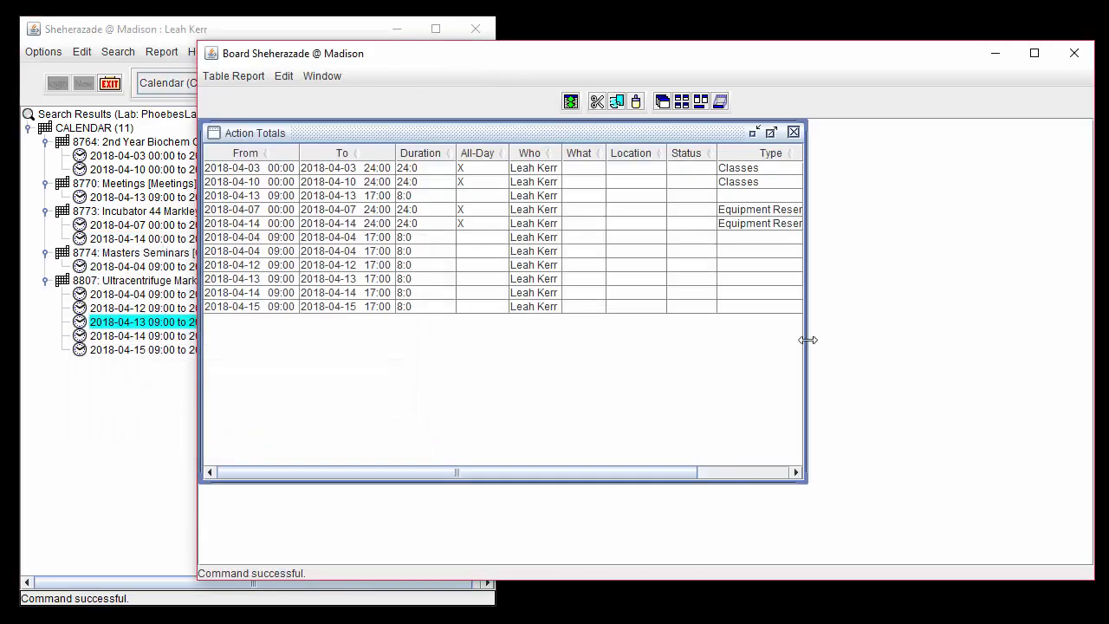
pyautogui.moveTo(807, 340); pyautogui.dragTo(992, 344)
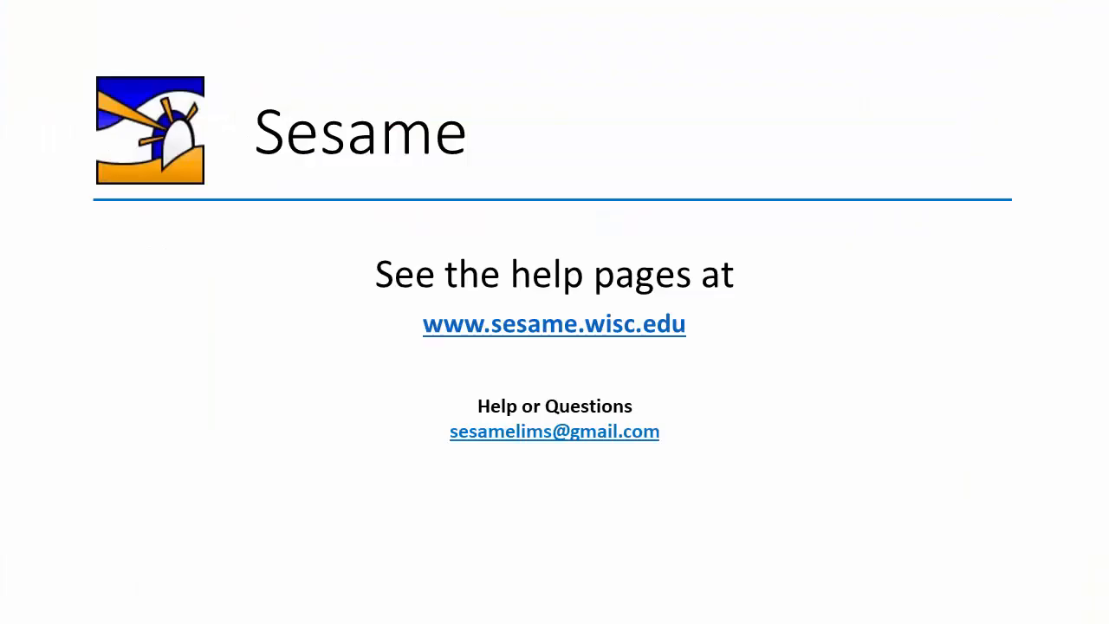